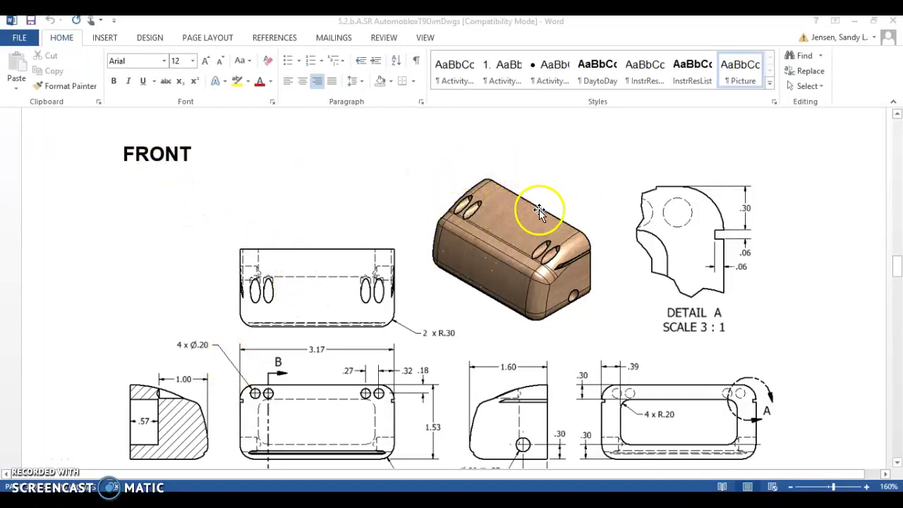
- Examine the dimensioned views of the FRONT block in the Automoblox drawings document
scroll(527, 209, "down", 2)
scroll(524, 212, "up", 2)
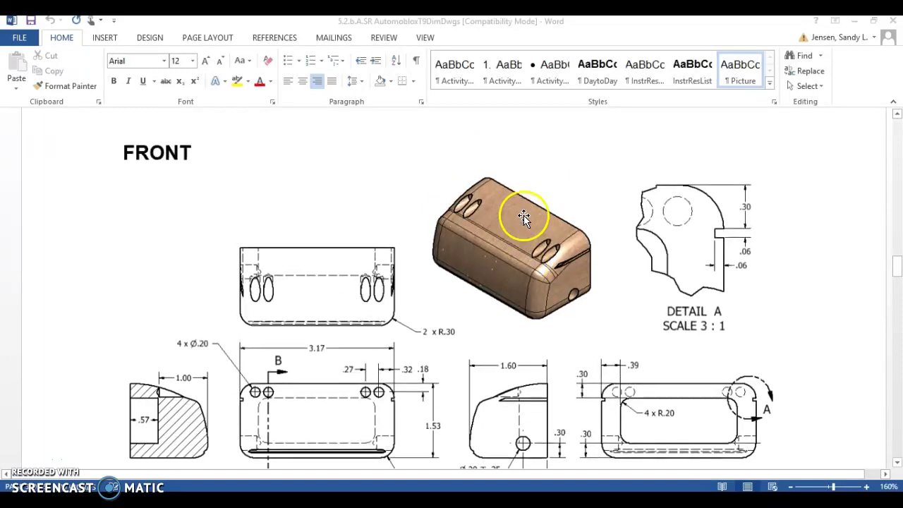
scroll(433, 230, "down", 2)
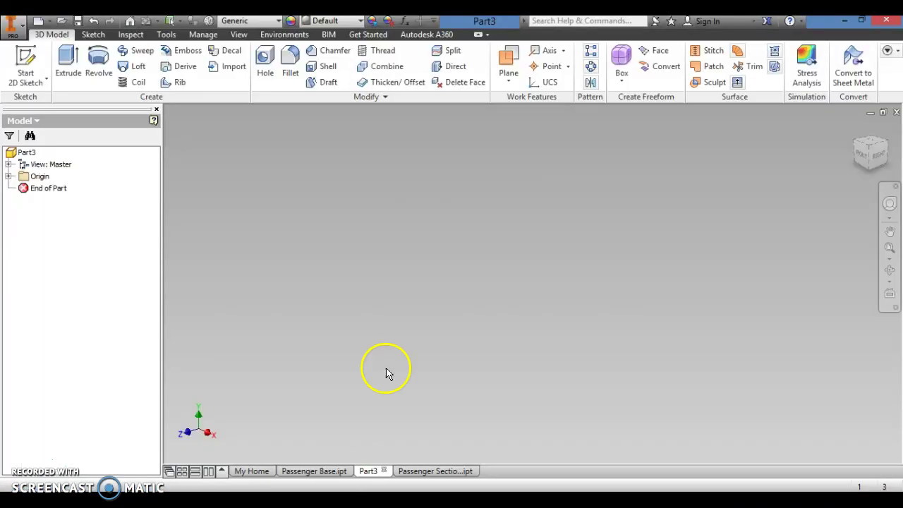
- Start a 2D sketch on the front plane and draw a 1.6 by 1.53 in rectangle with its lower-left corner at the origin
left_click(23, 59)
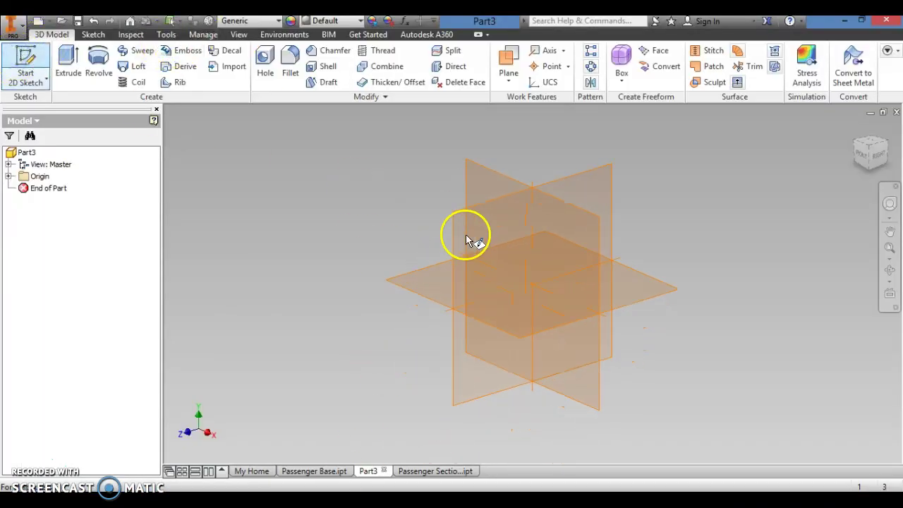
left_click(495, 168)
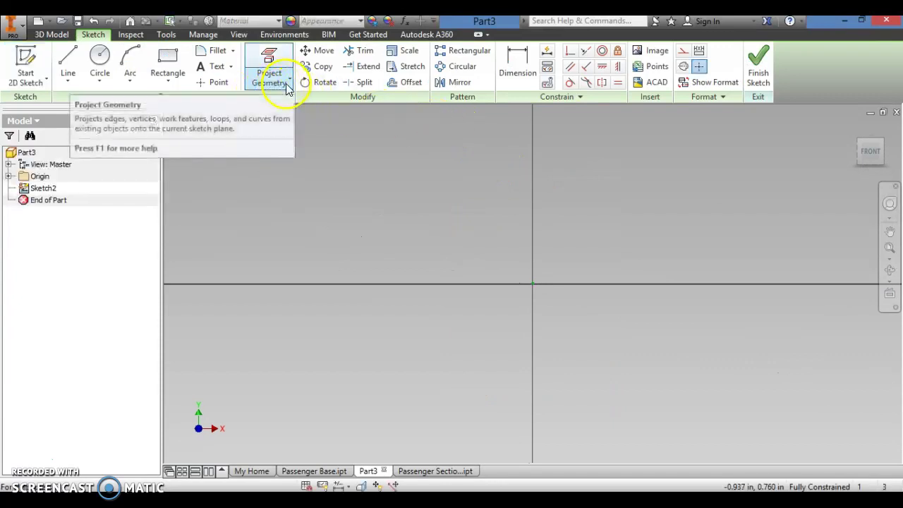
left_click(157, 62)
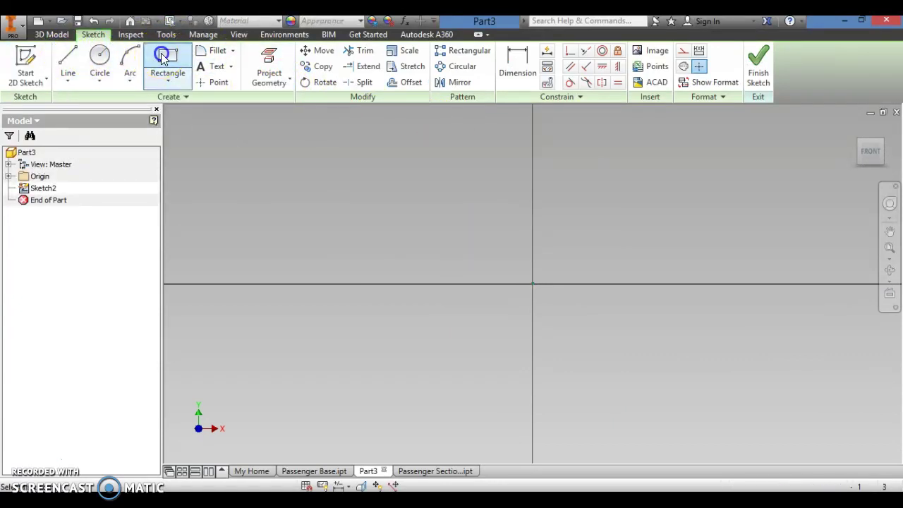
left_click(533, 283)
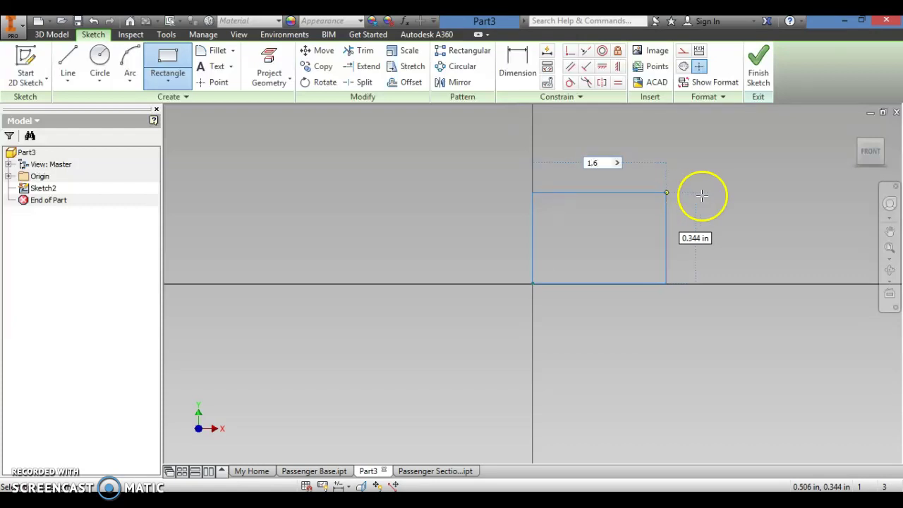
type("1.6")
key("Tab")
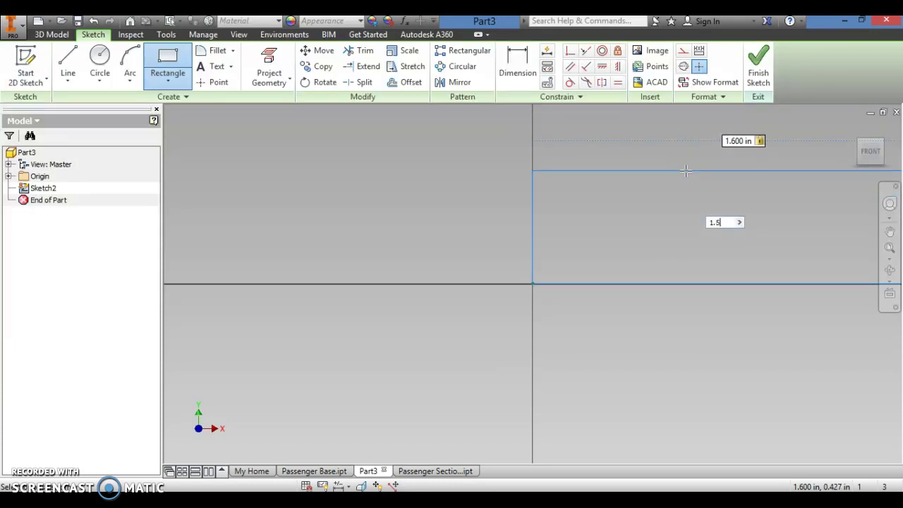
key("Return")
left_click(869, 152)
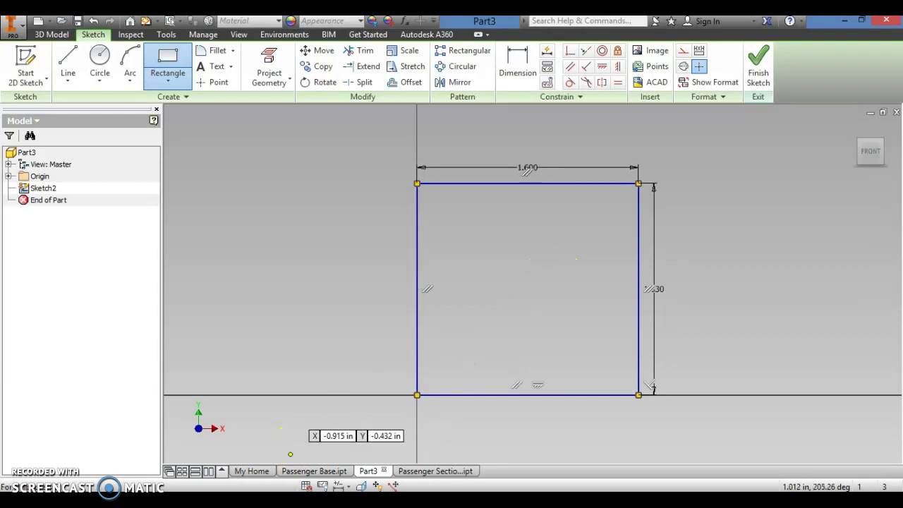
- Turn on the construction format for new sketch geometry
left_click(282, 502)
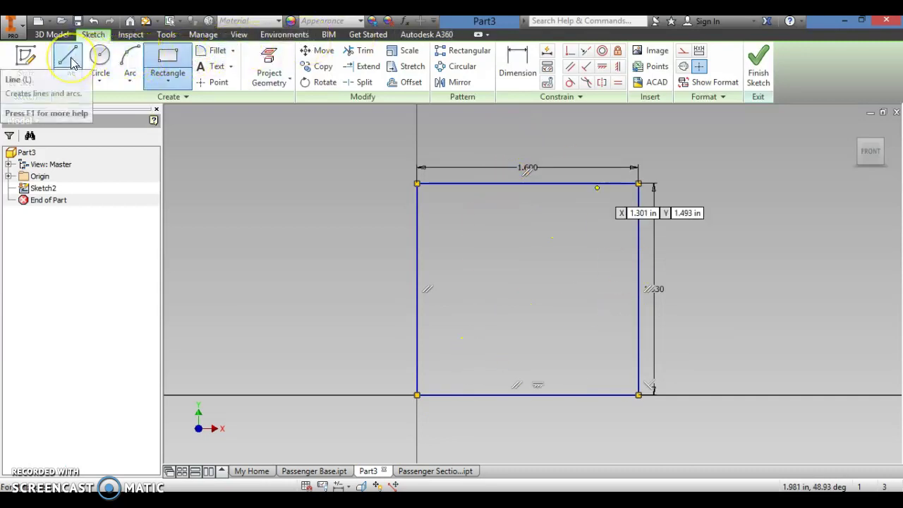
left_click(683, 50)
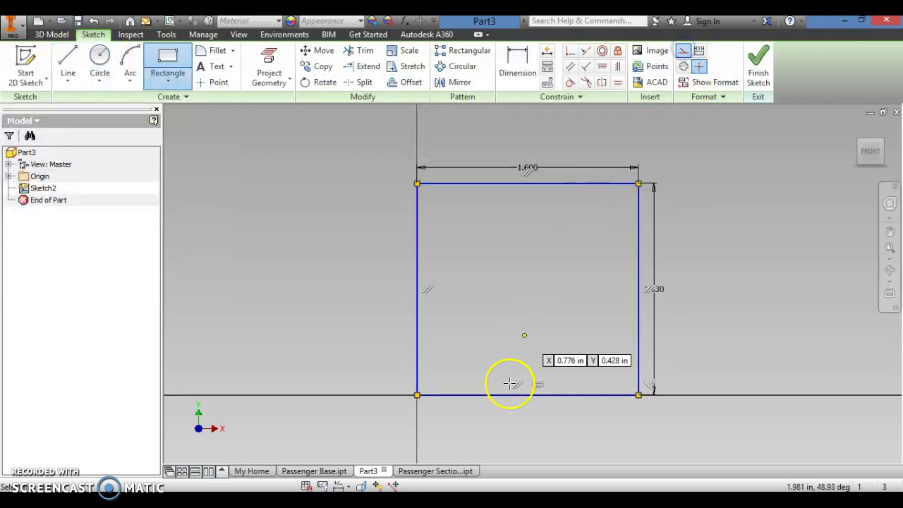
left_click(449, 410)
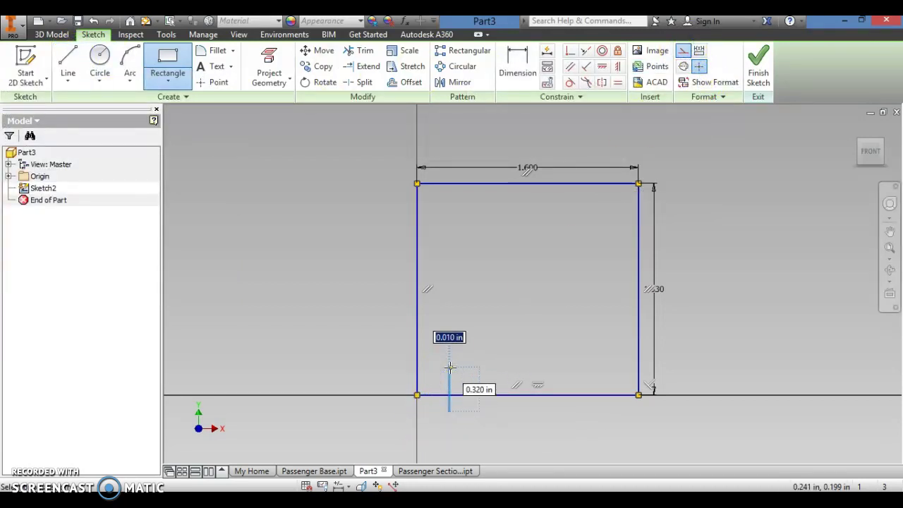
left_click(450, 362)
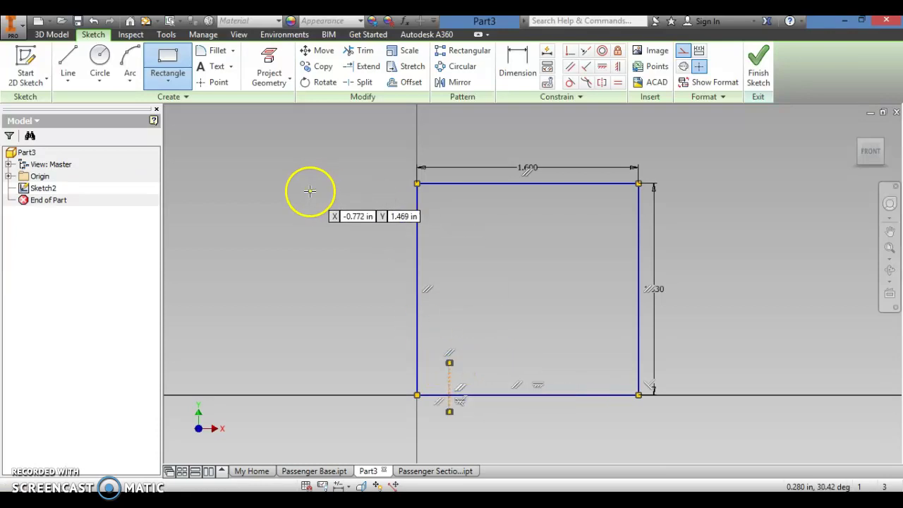
key("Escape")
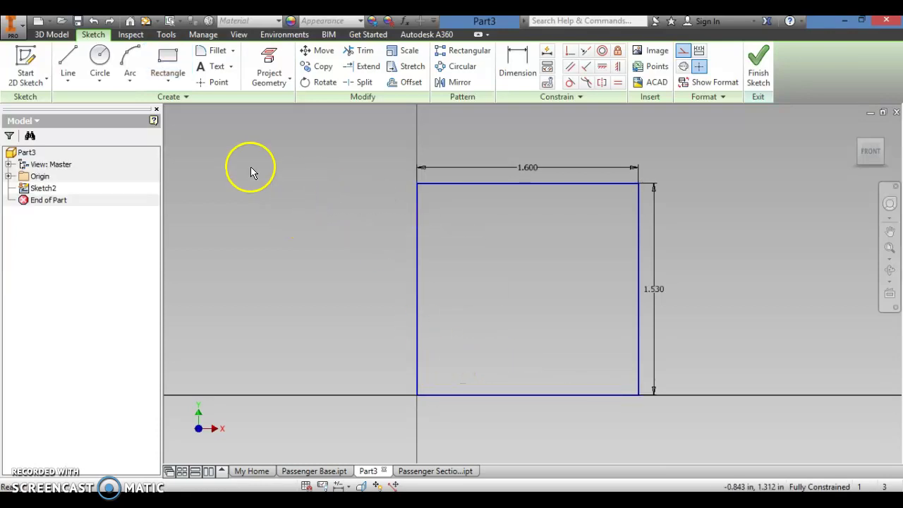
- Draw a short vertical construction line across the bottom edge and a horizontal one about 0.27 in long across the left edge, near the lower-left corner
left_click(68, 63)
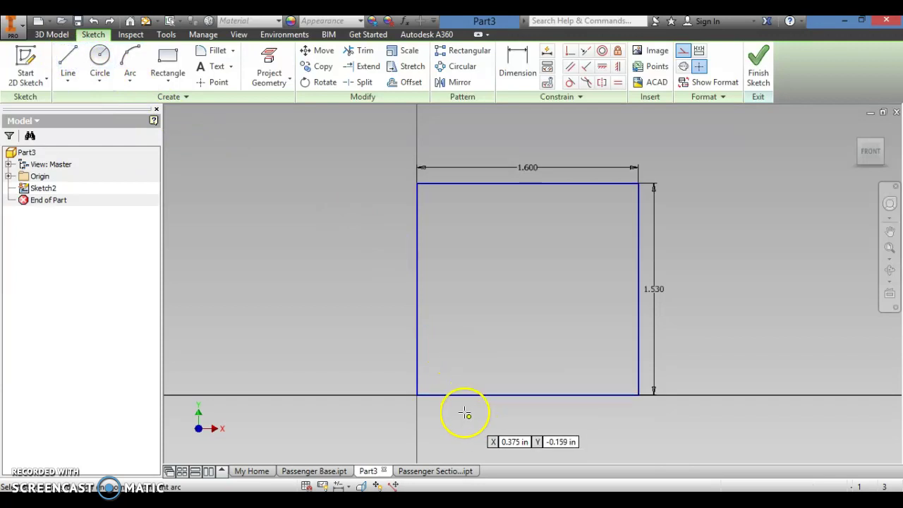
left_click_drag(447, 371, 433, 358)
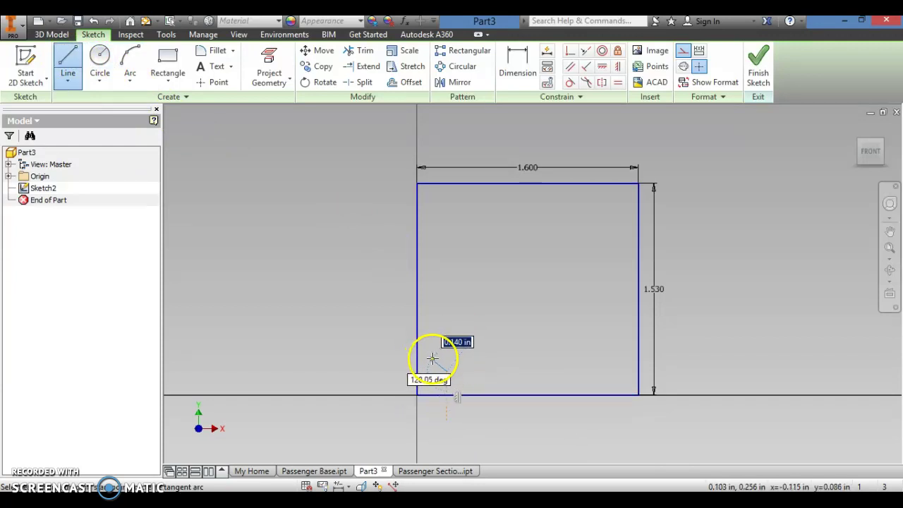
key("Escape")
key("l")
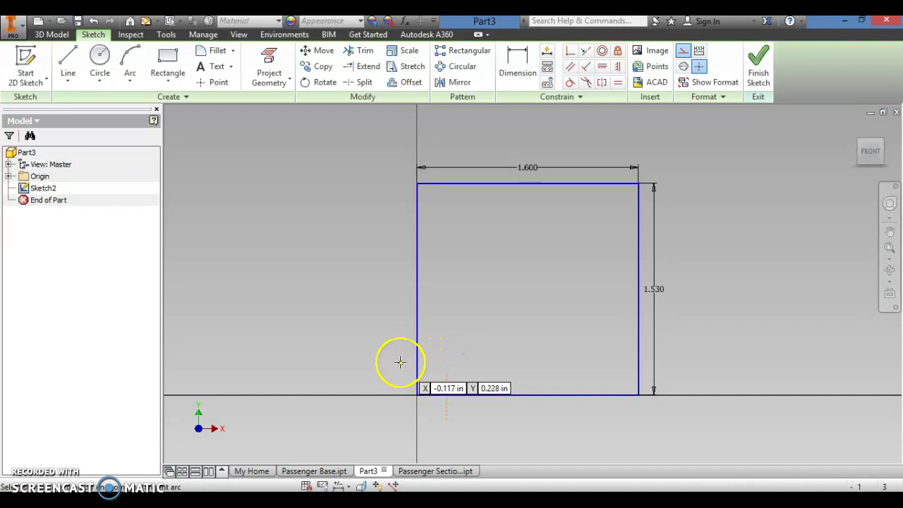
left_click(398, 357)
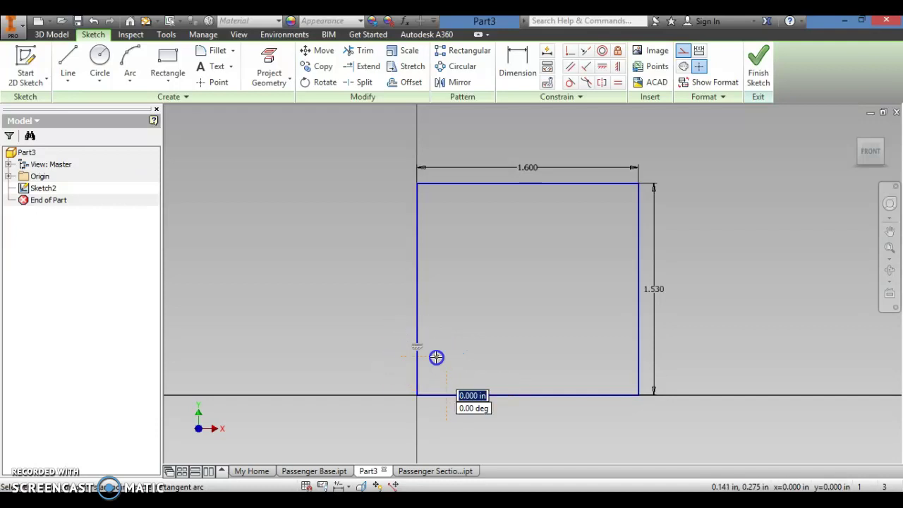
left_click(436, 356)
left_click(454, 355)
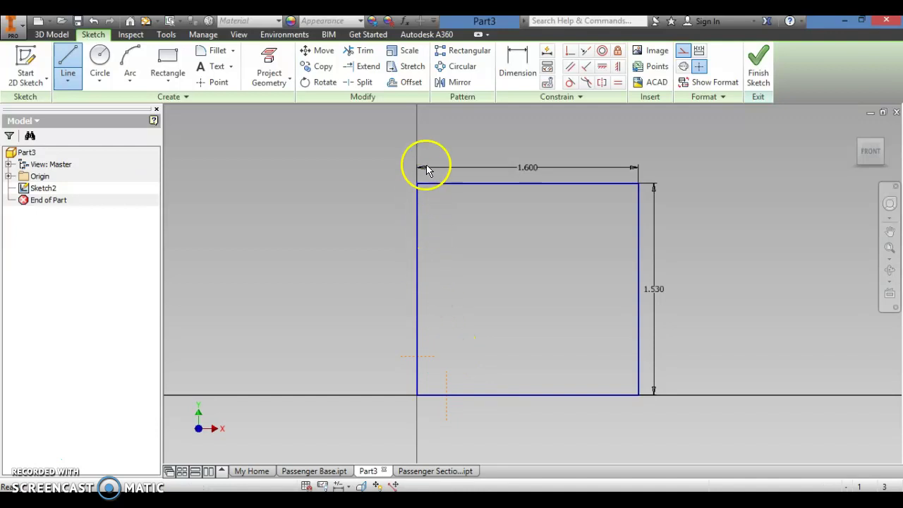
key("Escape")
- Dimension the vertical construction line 1.4 in from the rectangle's right edge
left_click(515, 63)
left_click(447, 411)
left_click(640, 358)
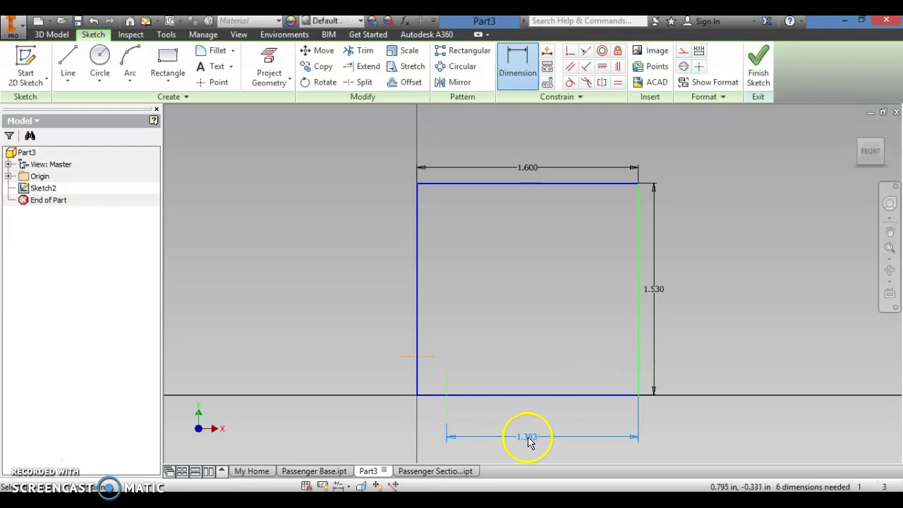
left_click(529, 438)
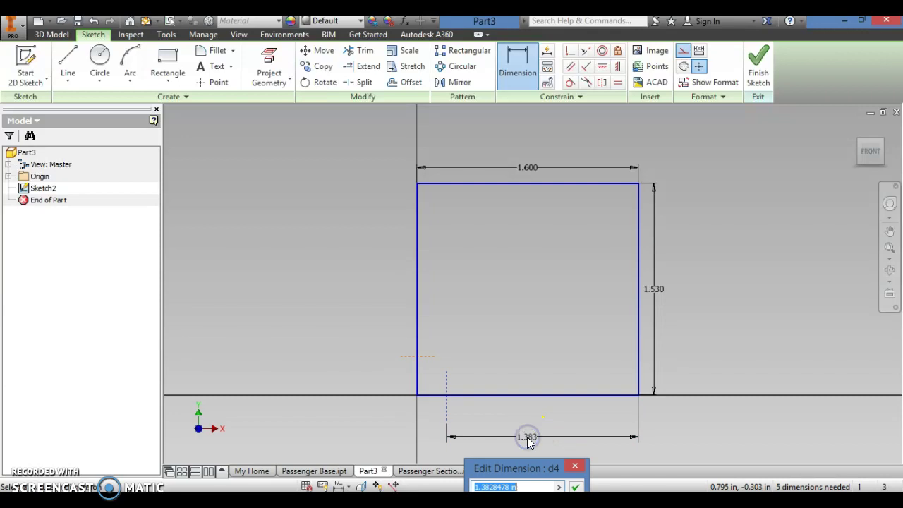
type("1.4")
key("Return")
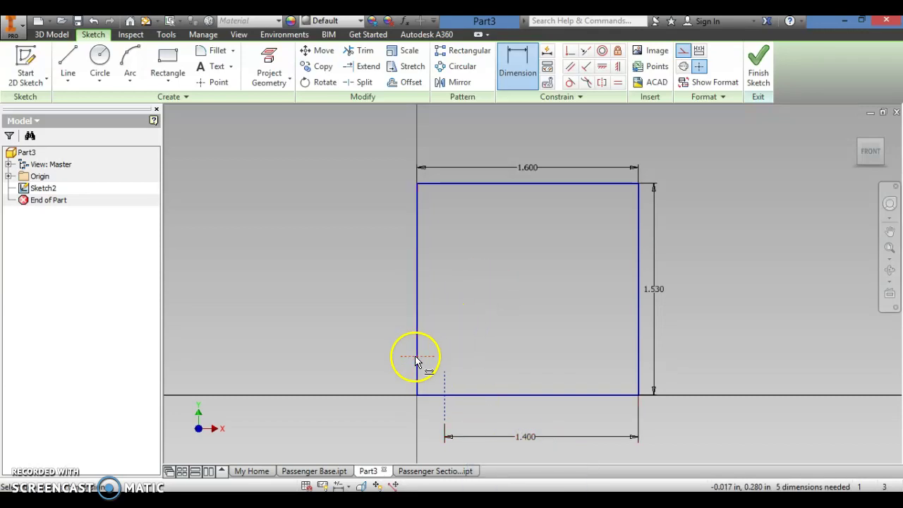
left_click(427, 357)
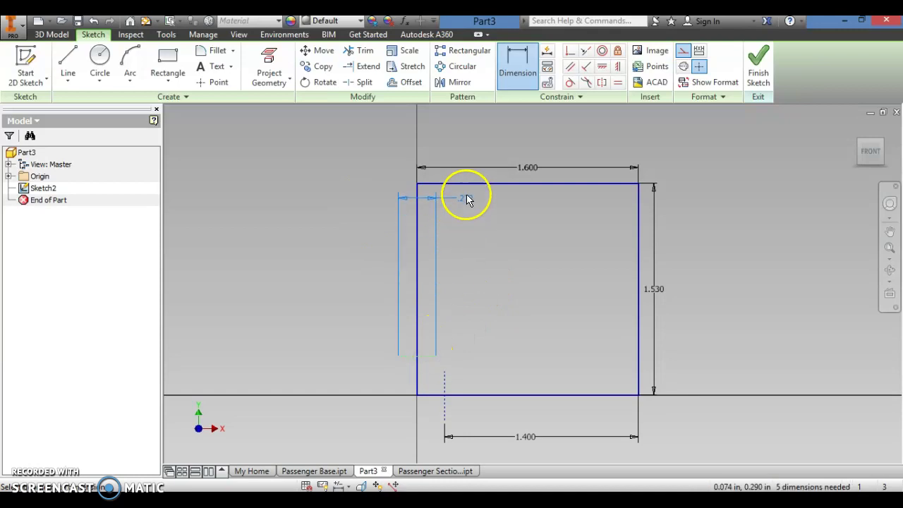
left_click(468, 187)
key("Escape")
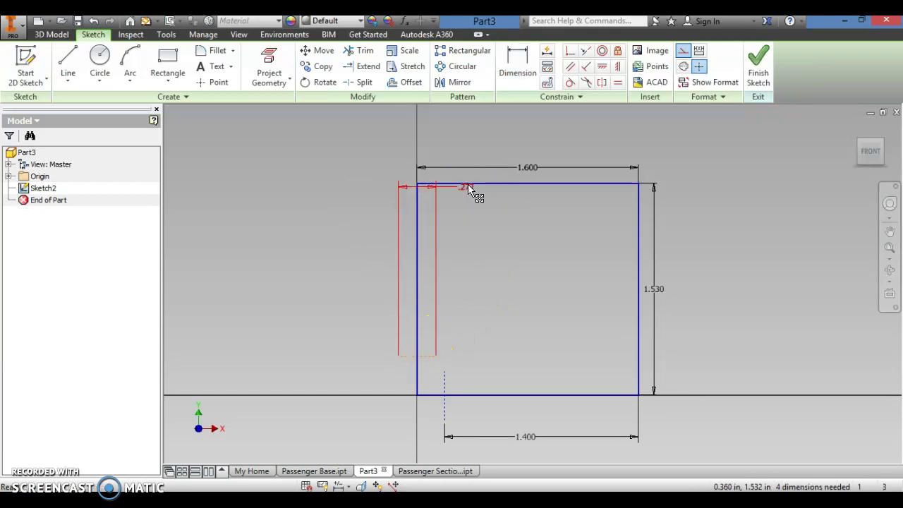
left_click(449, 189)
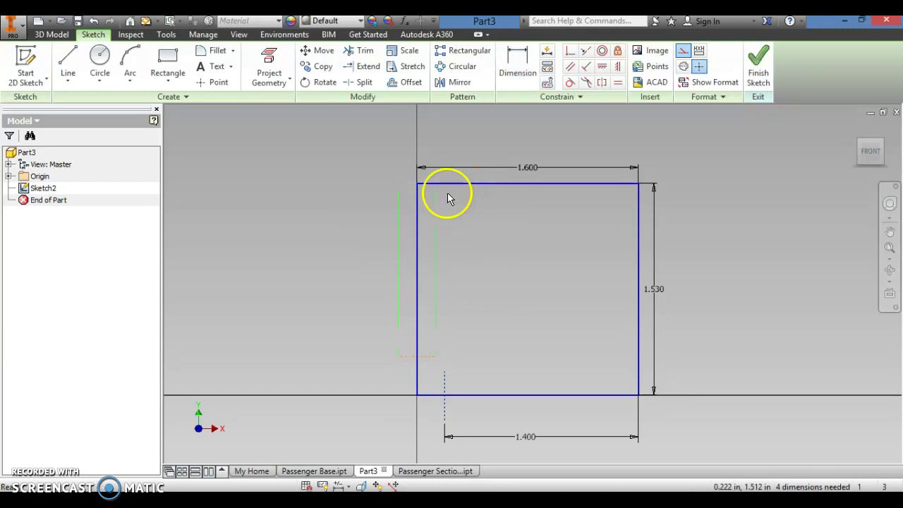
key("d")
left_click(426, 357)
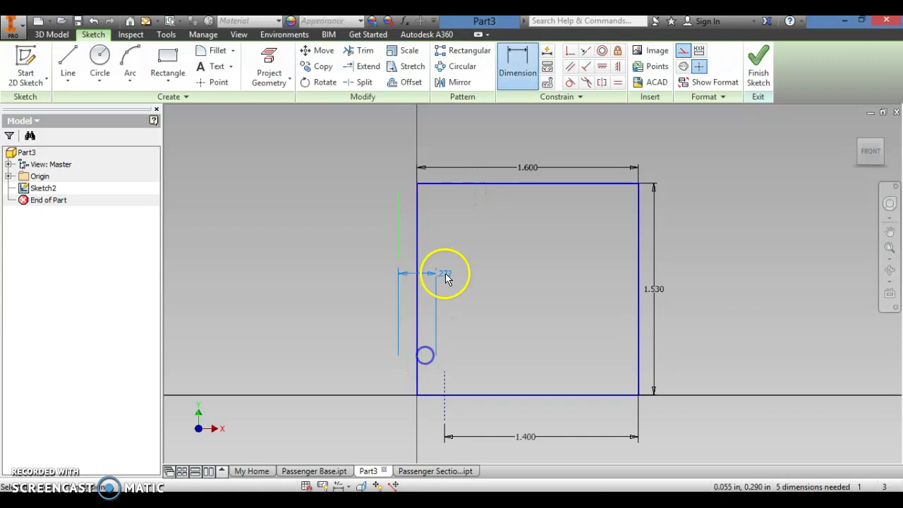
key("Escape")
left_click(456, 187)
left_click(364, 246)
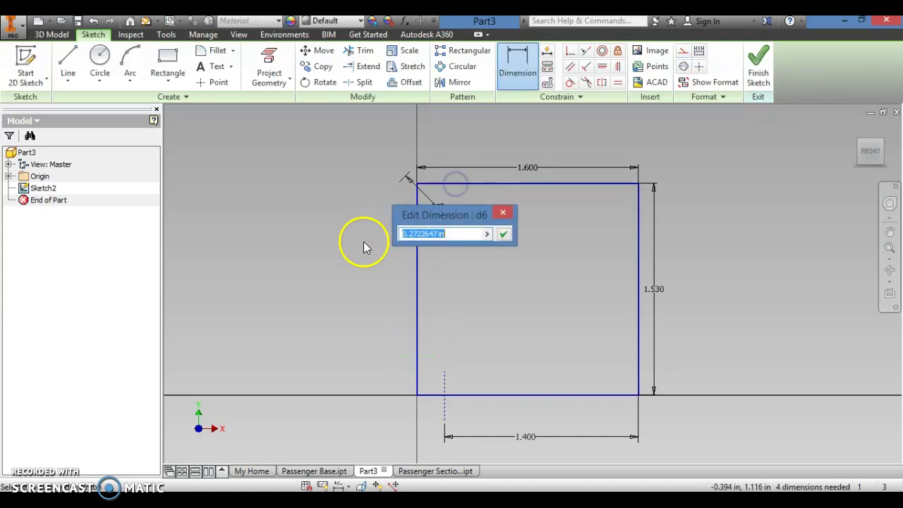
key("Return")
key("ctrl+z")
- Dimension the horizontal construction line 1.2 in below the rectangle's top edge
left_click(515, 77)
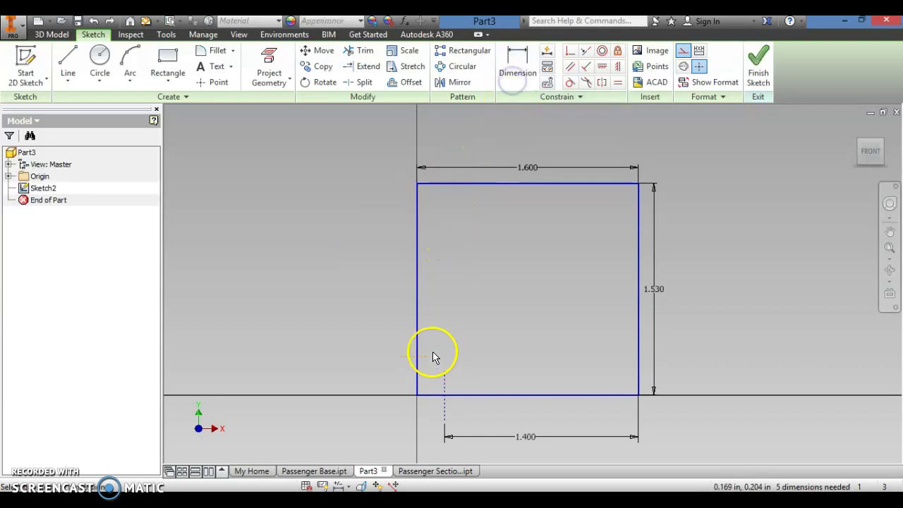
left_click(425, 357)
left_click(460, 186)
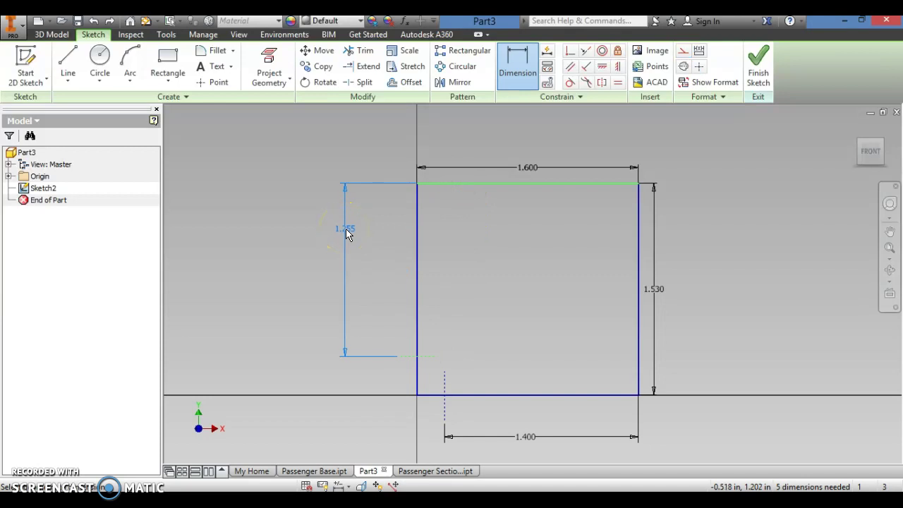
left_click(346, 235)
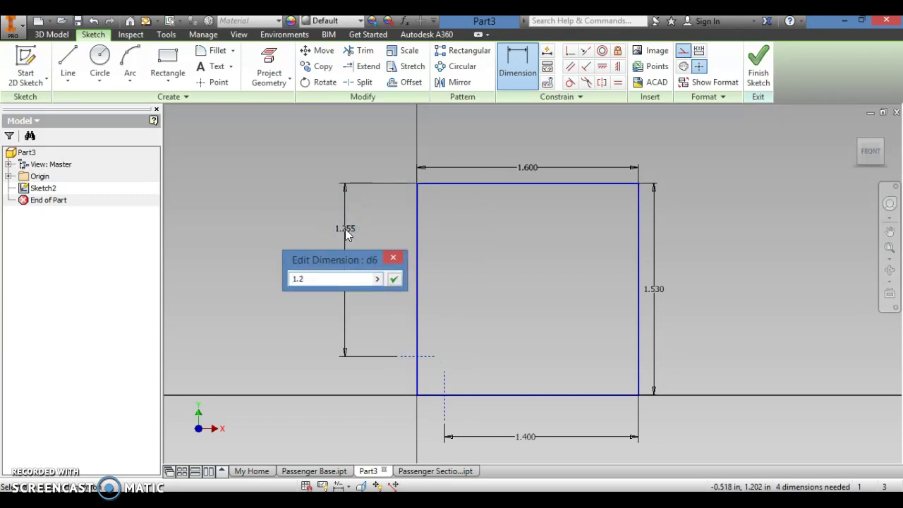
key("Return")
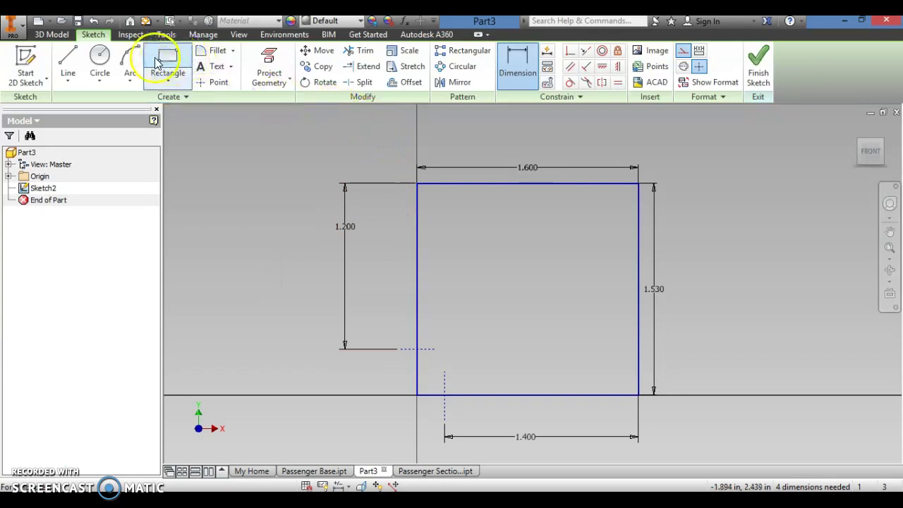
- Turn off the construction format and draw an arc, about 0.1 in radius, up and left from the vertical construction line's crossing with the bottom edge
right_click(683, 55)
left_click(710, 173)
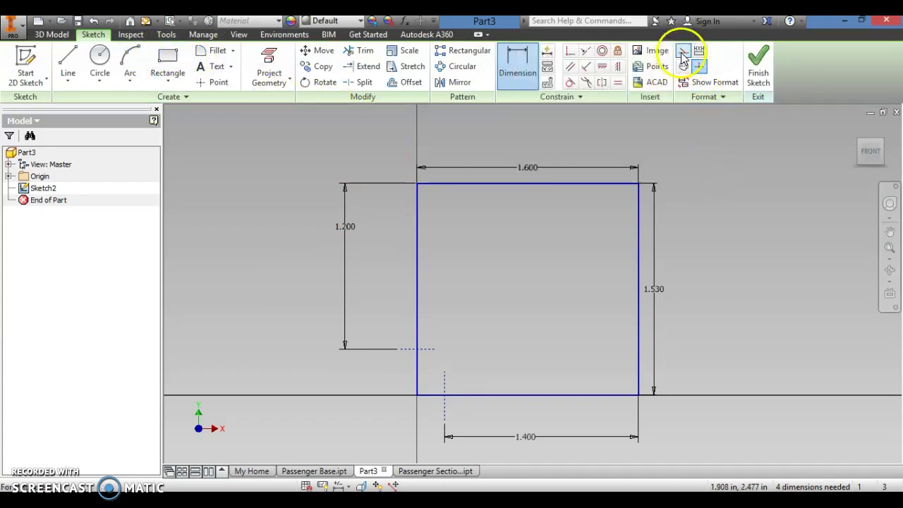
left_click(68, 62)
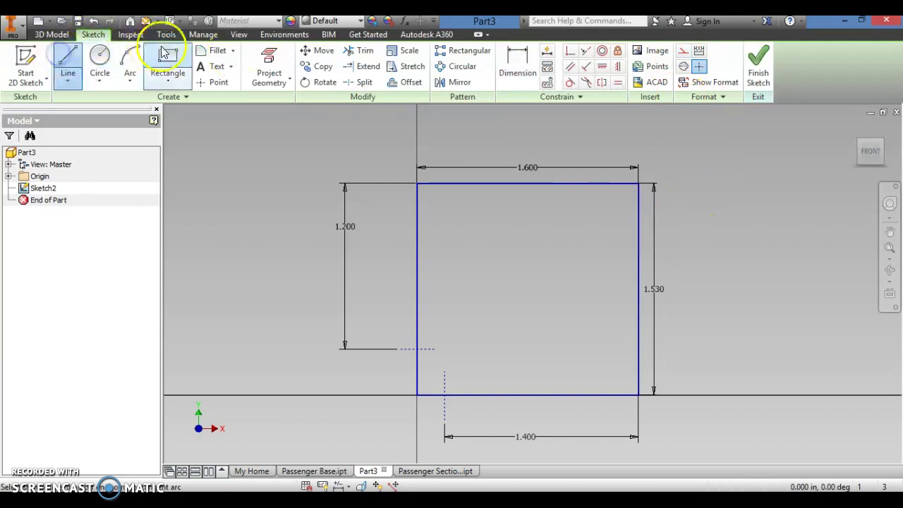
left_click(138, 60)
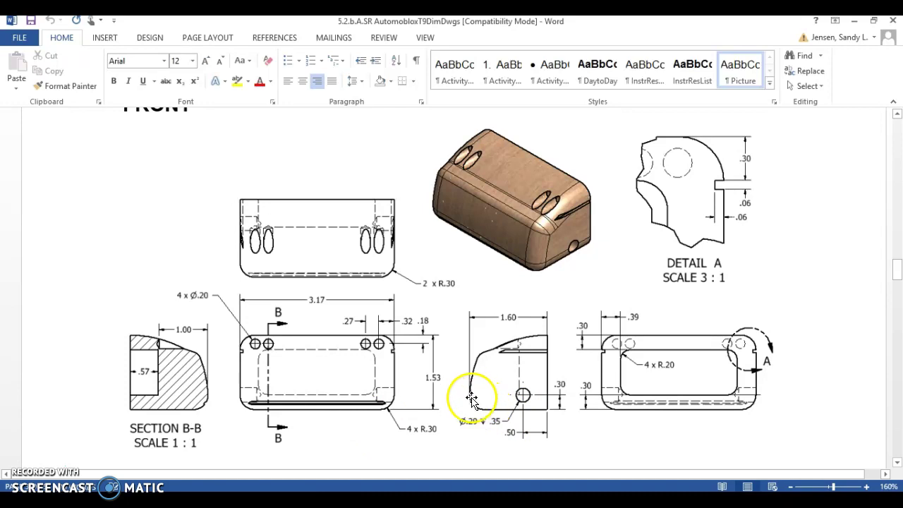
scroll(488, 416, "up", 2, "ctrl")
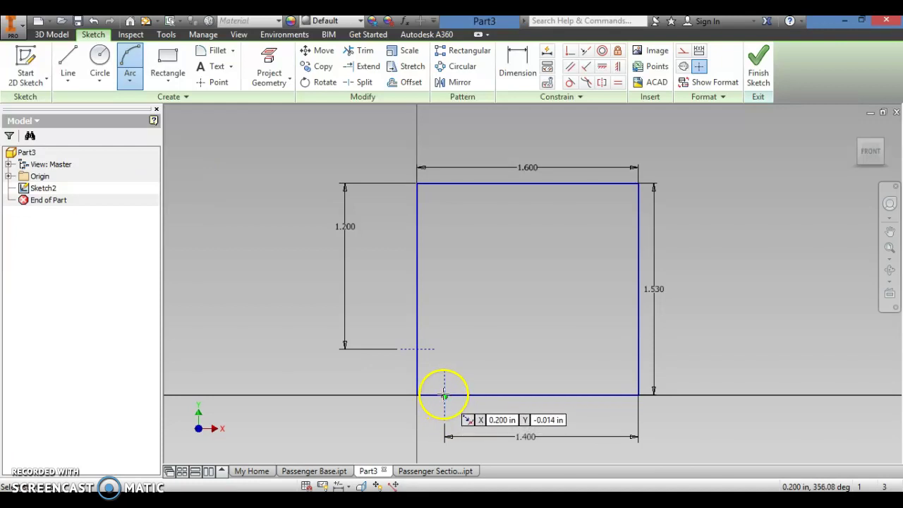
scroll(445, 400, "up", 5)
scroll(446, 400, "down", 10)
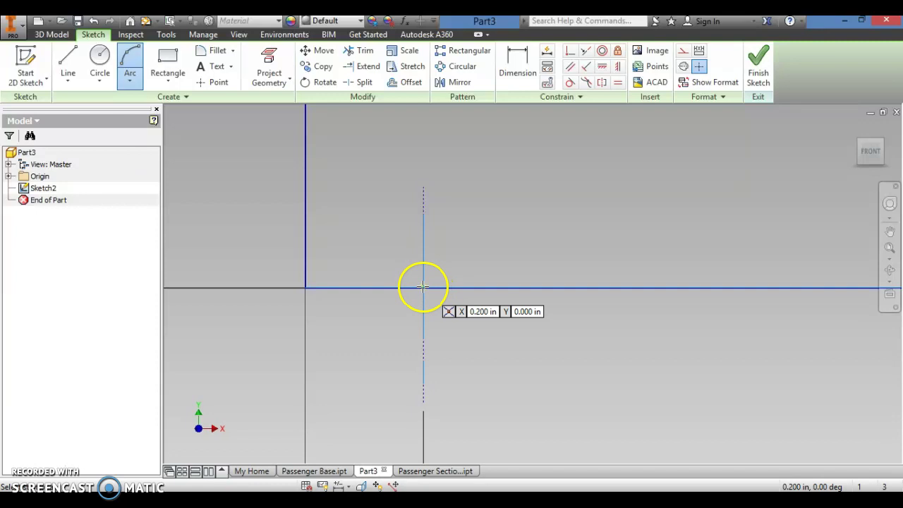
left_click(417, 283)
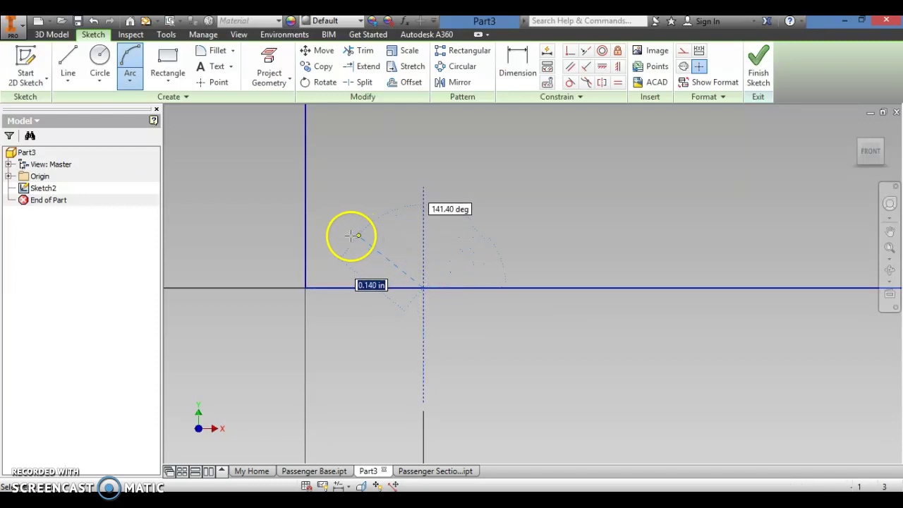
scroll(363, 237, "up", 2)
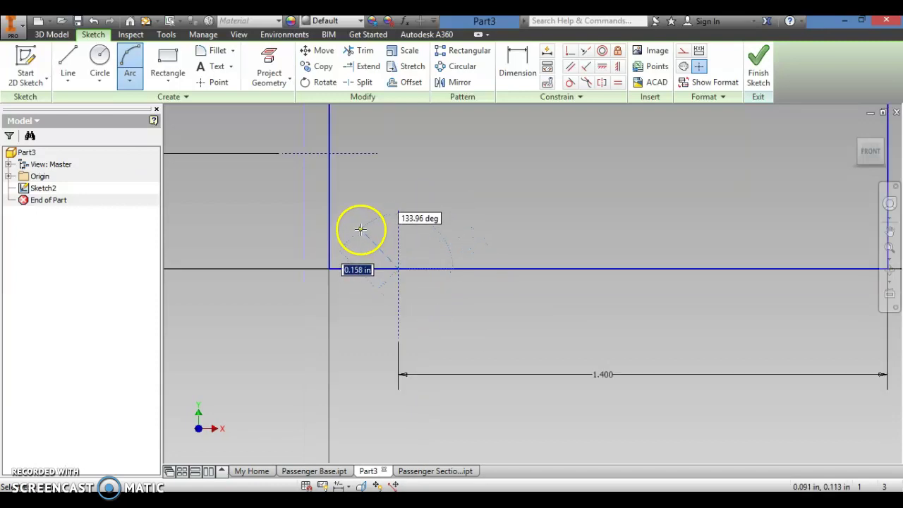
left_click(365, 240)
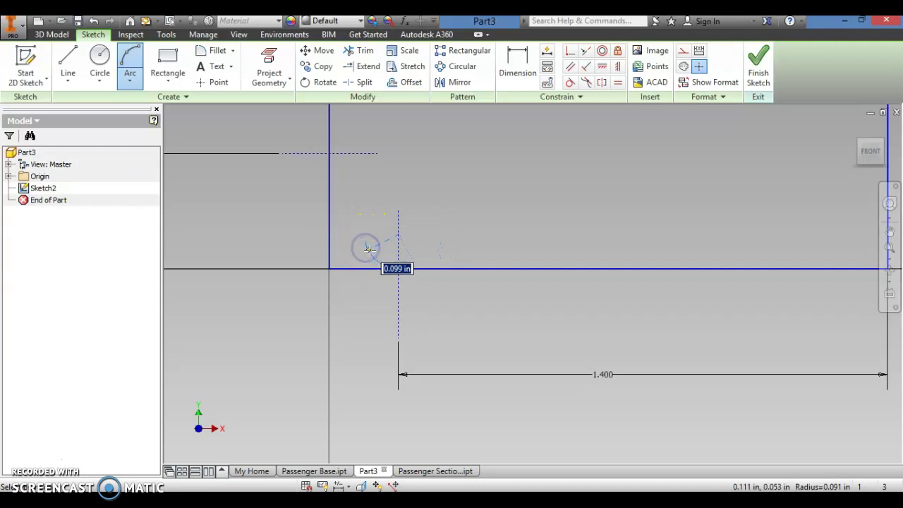
left_click(372, 250)
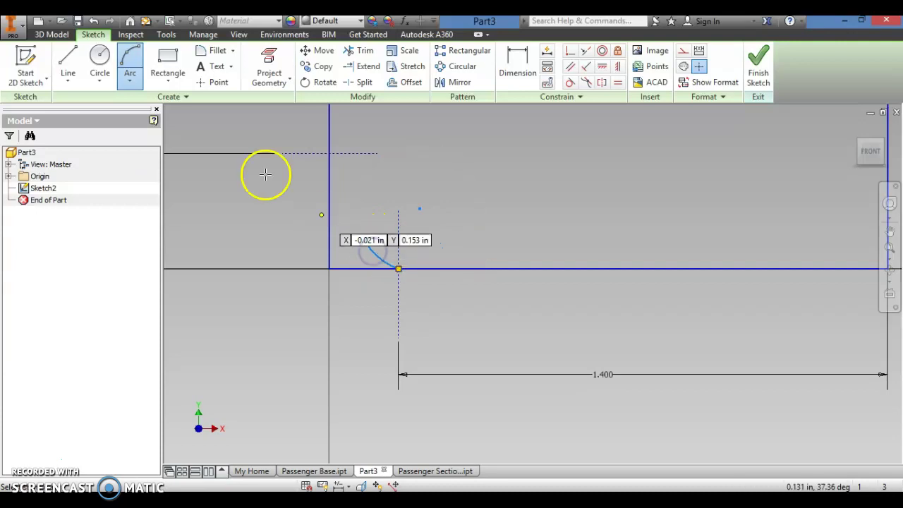
- Add a very short vertical line above the small arc's upper end and a second arc from it to the left edge's crossing with the construction line
left_click(72, 61)
left_click_drag(365, 241, 364, 226)
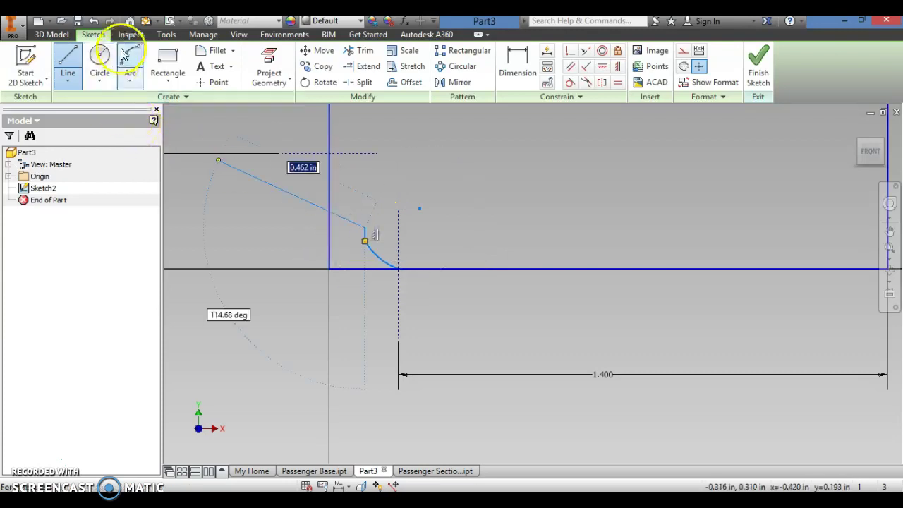
key("a")
left_click(363, 227)
left_click(328, 154)
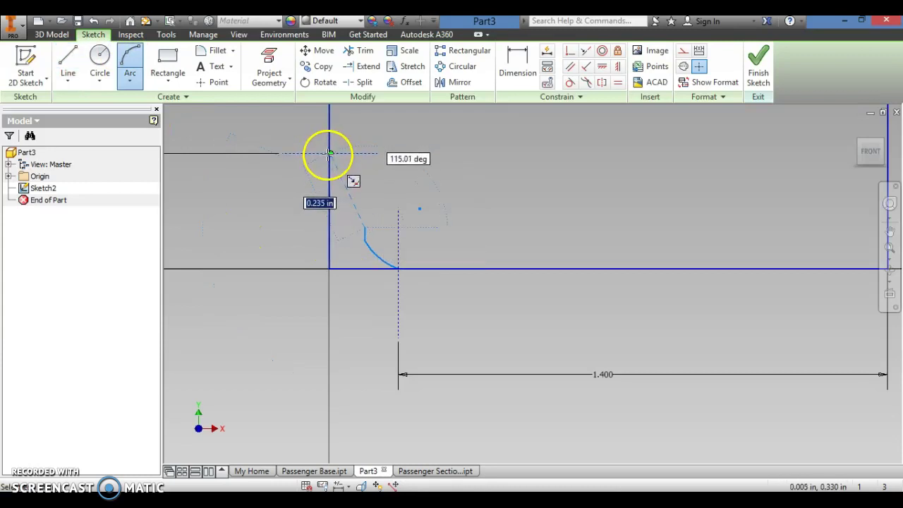
scroll(327, 153, "down", 3)
left_click_drag(321, 141, 371, 359)
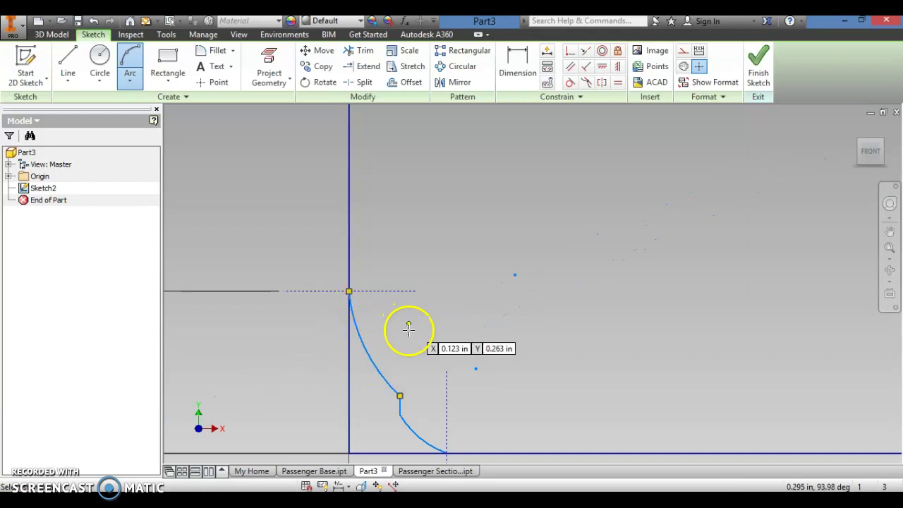
- Draw a shallow arc from the rectangle's upper-right corner to a point about 1.0 in left of it and 0.29 in below it
scroll(430, 360, "down", 2)
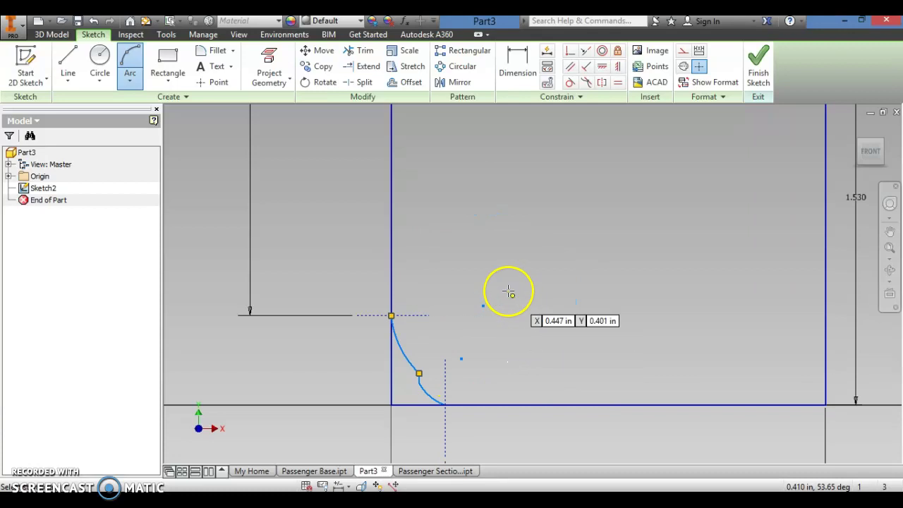
scroll(506, 287, "down", 2)
scroll(506, 288, "down", 2)
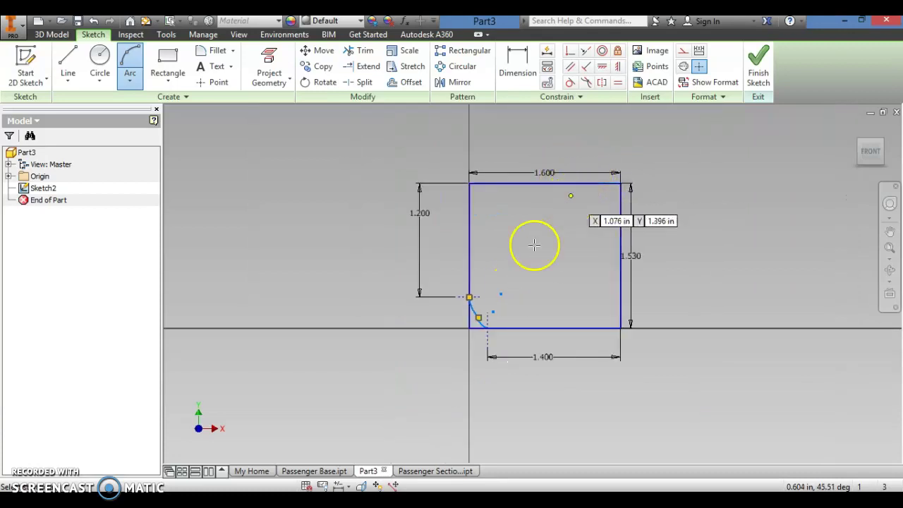
left_click(291, 491)
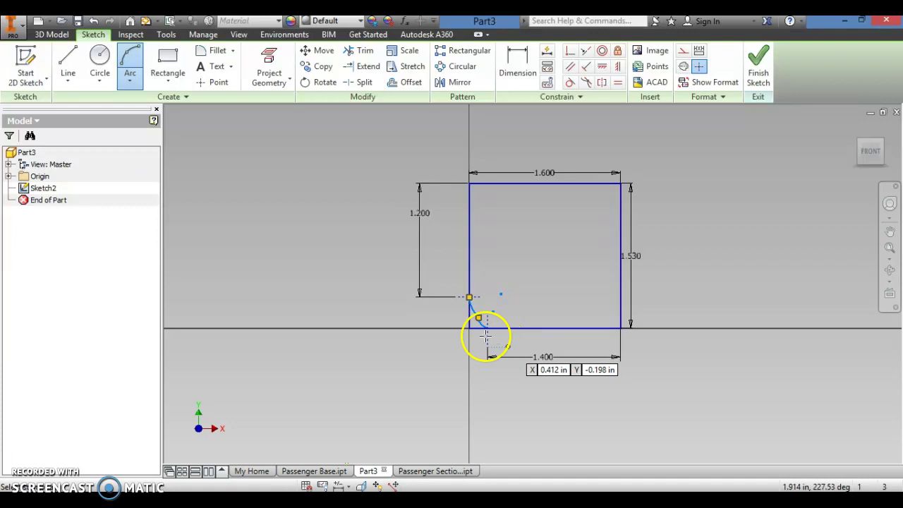
left_click(612, 191)
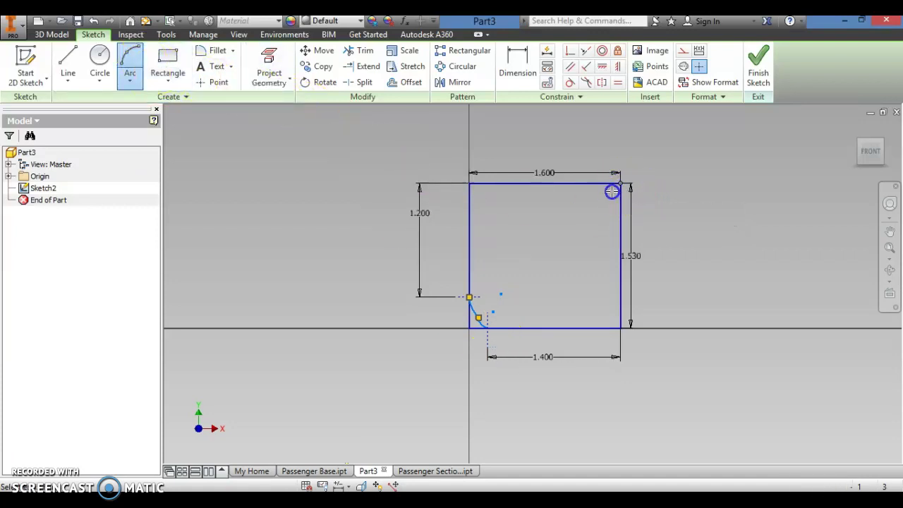
left_click(523, 209)
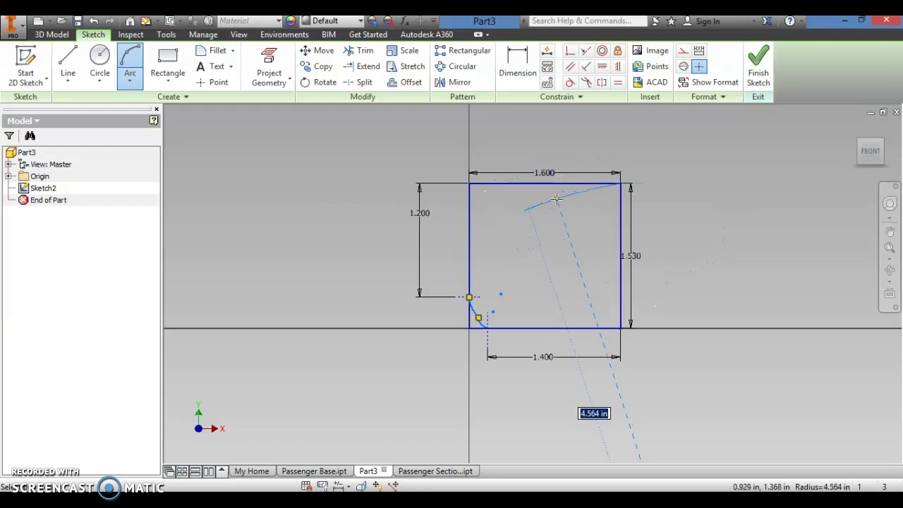
left_click(556, 199)
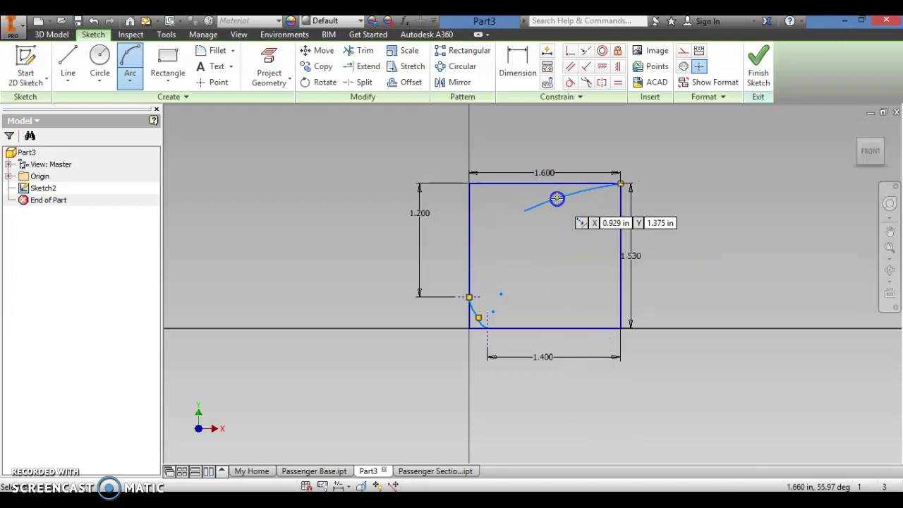
- Draw a straight line about 0.5 in long, sloping down and left from the upper arc's free end, using the dimensioned drawing as reference
left_click(68, 63)
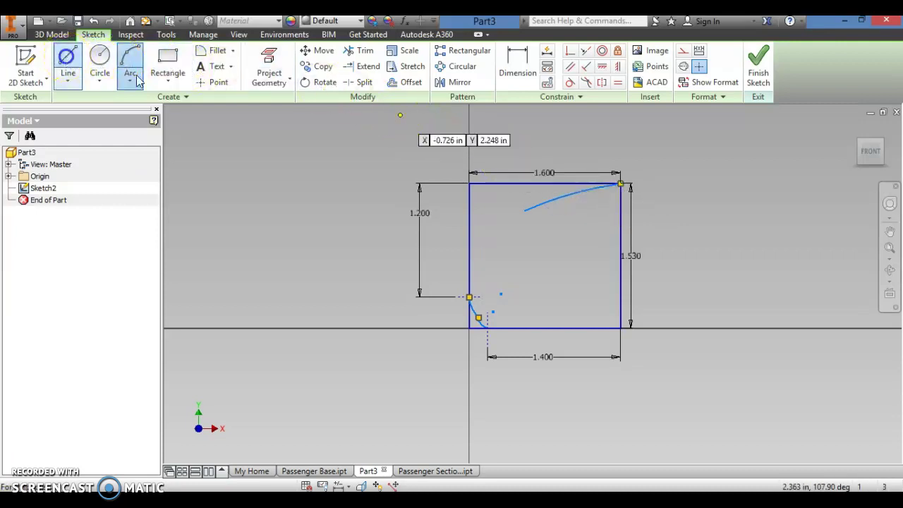
left_click(525, 210)
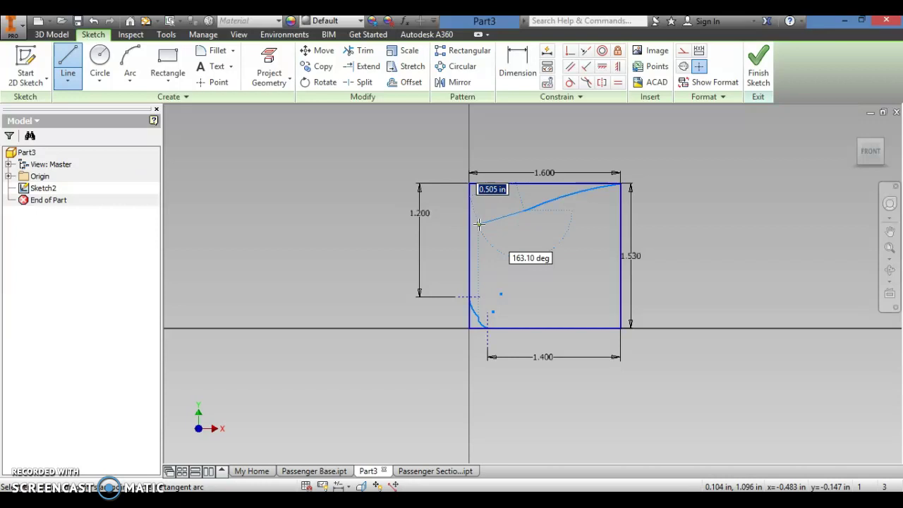
key("alt+Tab")
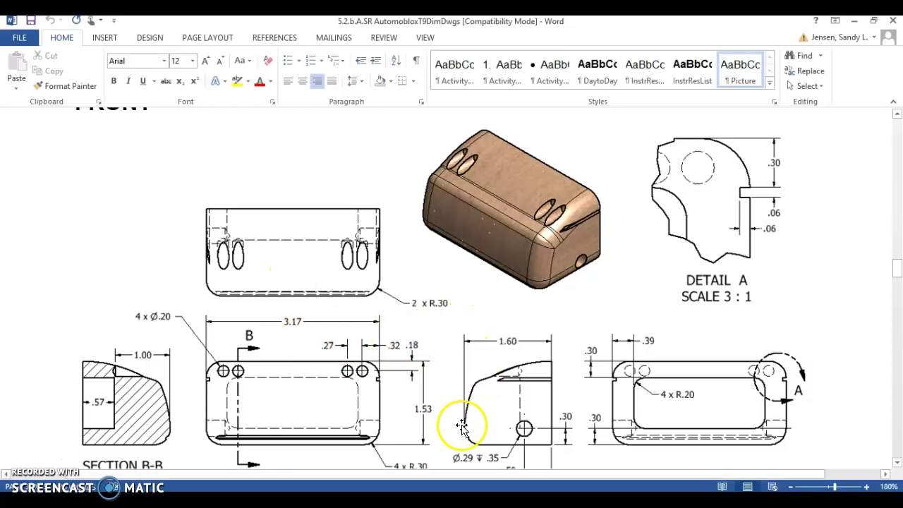
key("alt+Tab")
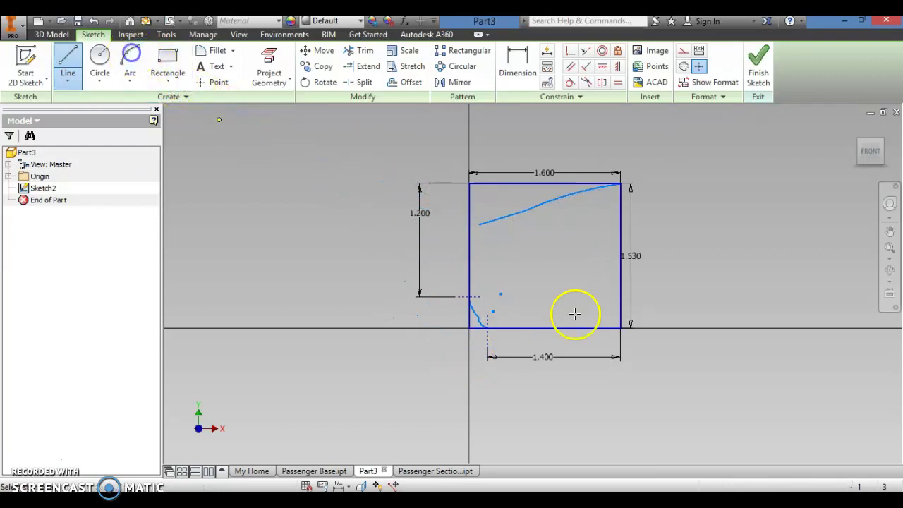
- Draw an arc of about 3.3 in radius from the sloping line's end to the horizontal construction line's crossing with the left edge
key("a")
left_click(479, 224)
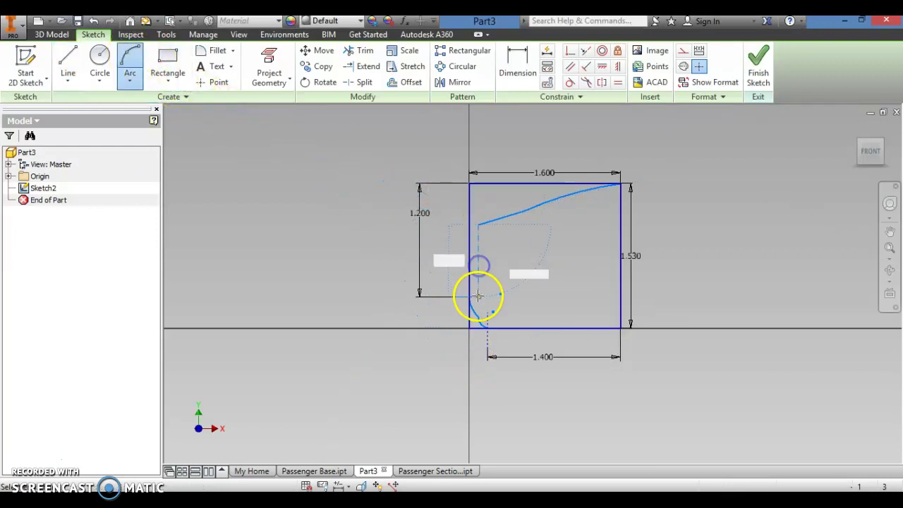
scroll(467, 296, "up", 5)
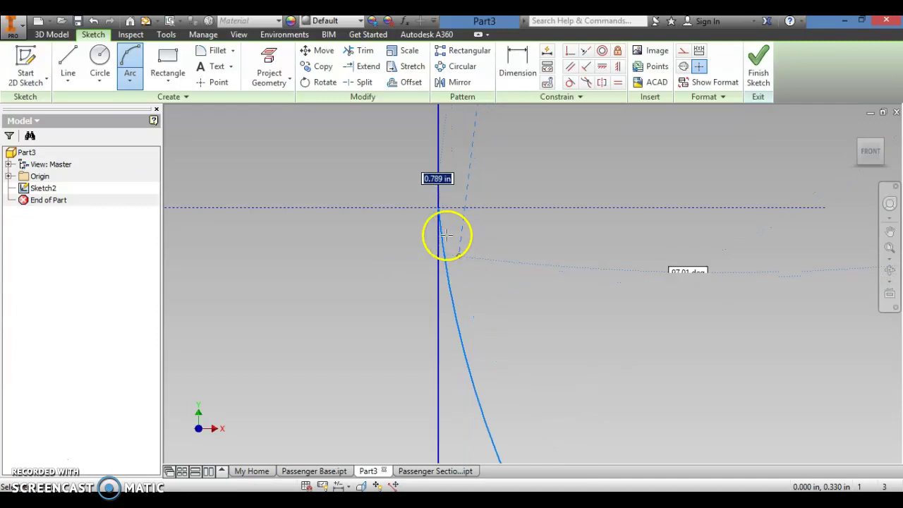
left_click(437, 206)
scroll(531, 167, "down", 3)
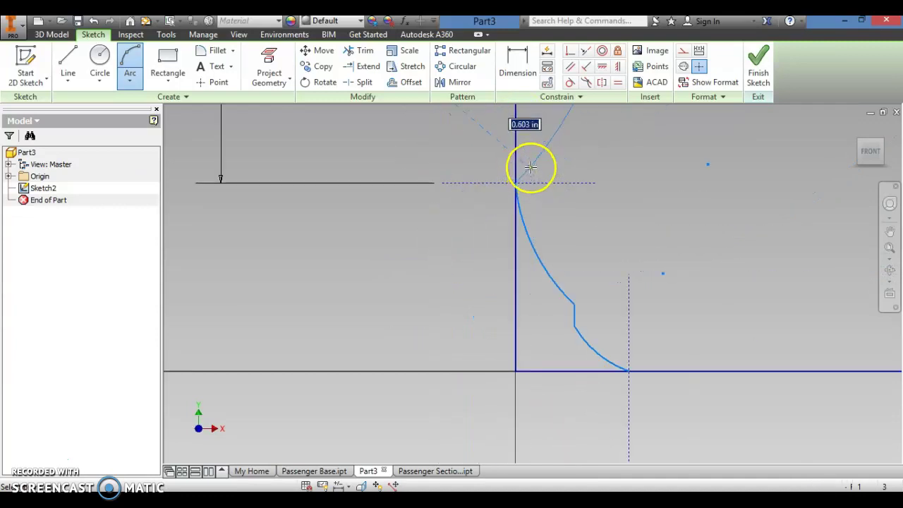
scroll(531, 167, "up", 2)
scroll(538, 149, "down", 5)
middle_click_drag(563, 275, 520, 347)
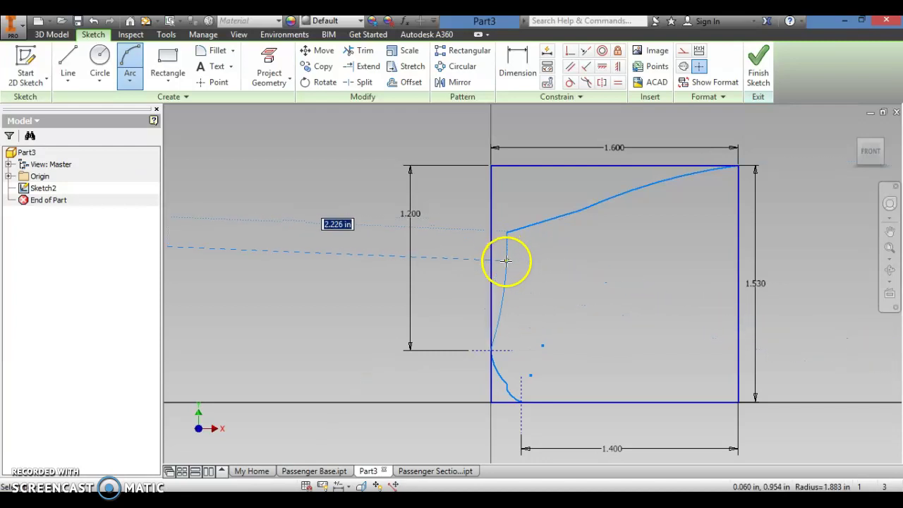
scroll(501, 263, "up", 2)
scroll(501, 262, "up", 1)
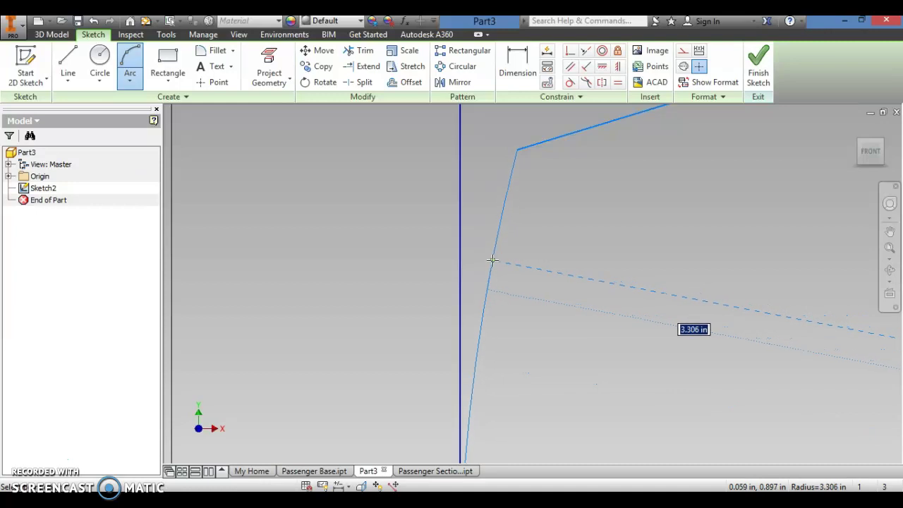
left_click(491, 261)
scroll(490, 265, "down", 3)
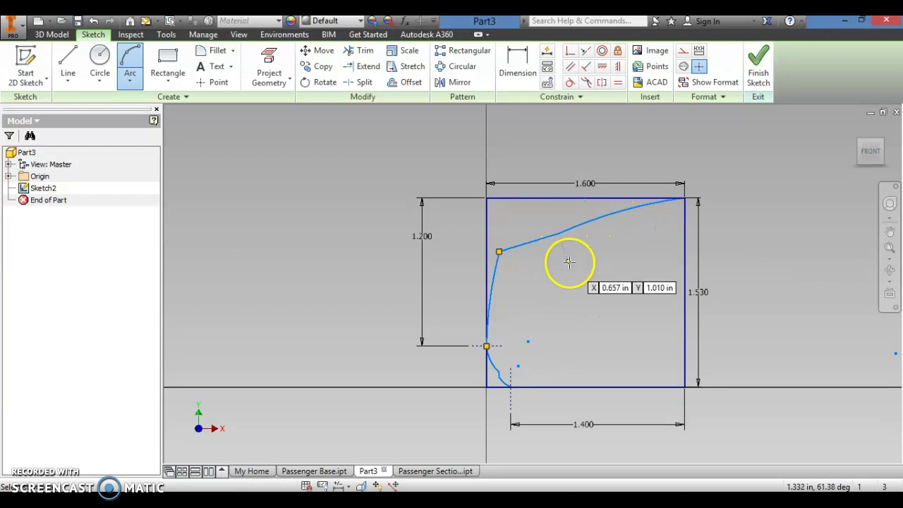
key("Escape")
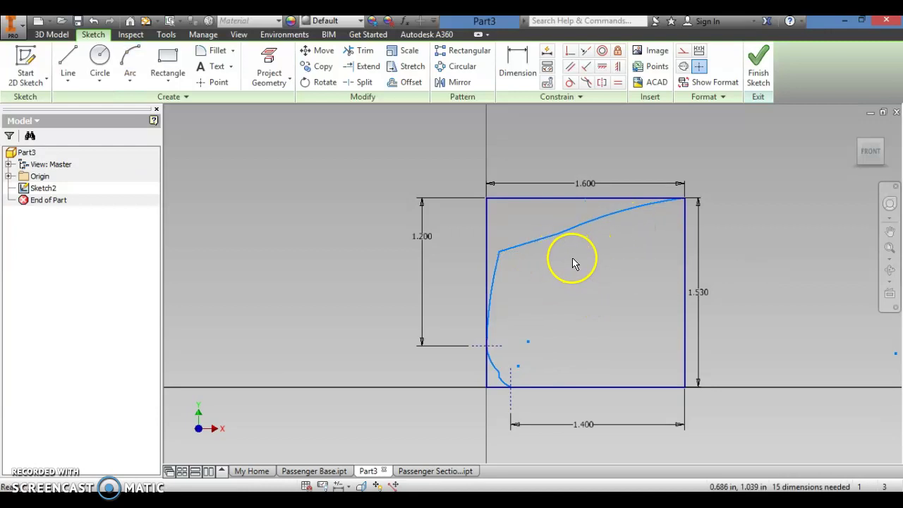
- Delete the rectangle's top and left edges and trim the piece of the bottom edge left of the corner arc
left_click(507, 198)
key("Delete")
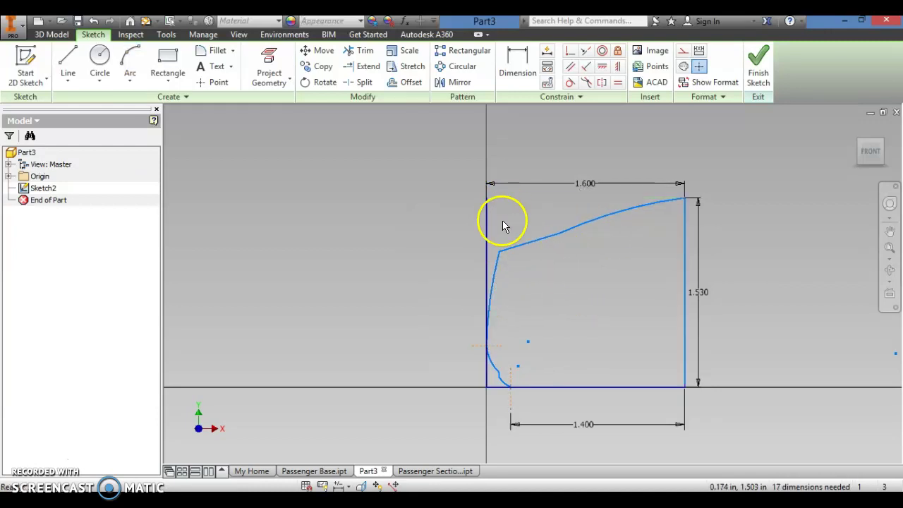
left_click(486, 231)
key("Delete")
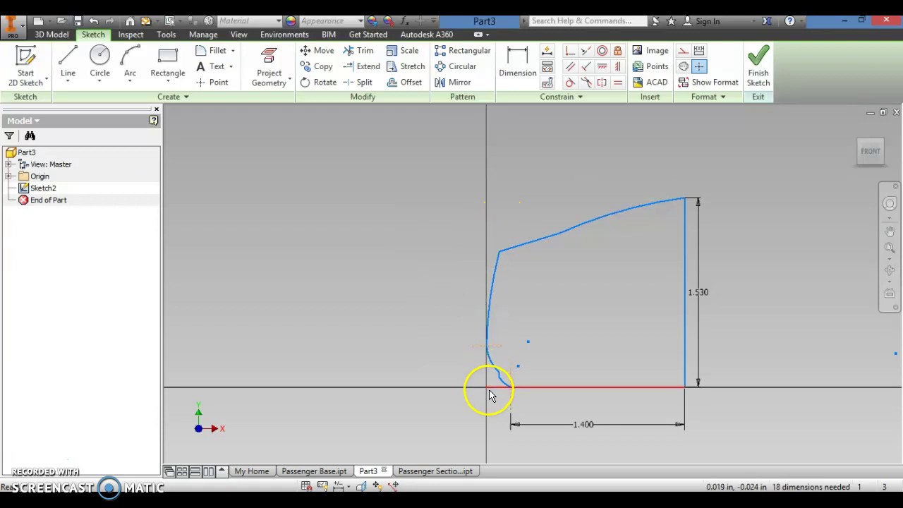
key("x")
left_click(497, 385)
key("Escape")
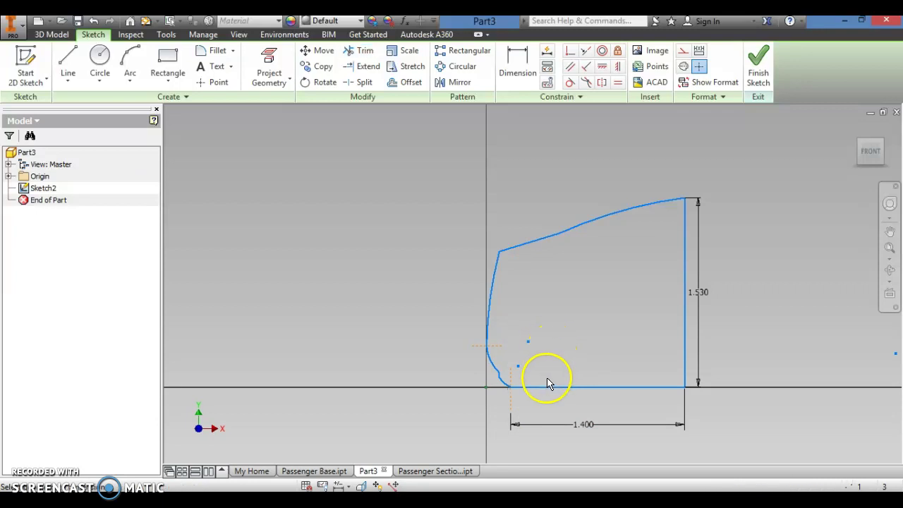
- Try to dimension the profile's horizontal width from the joint of the two left arcs to the right edge
key("d")
left_click(683, 349)
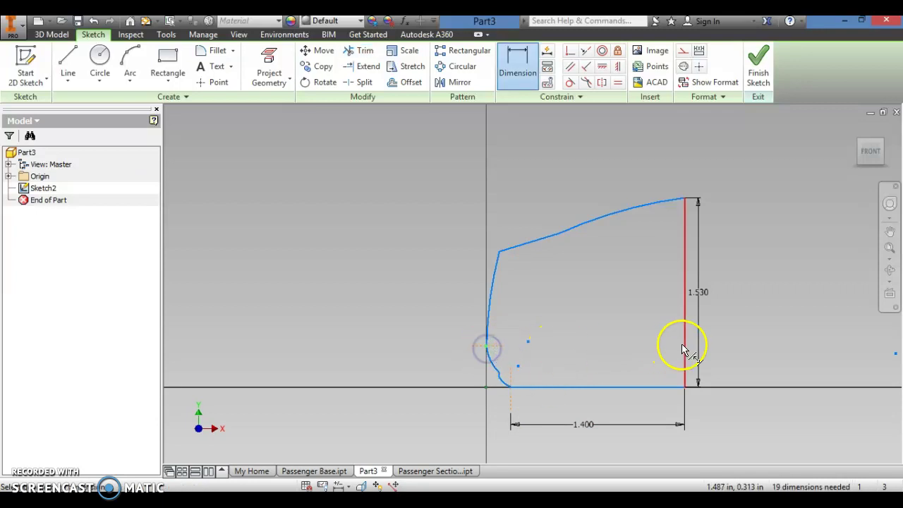
left_click(604, 176)
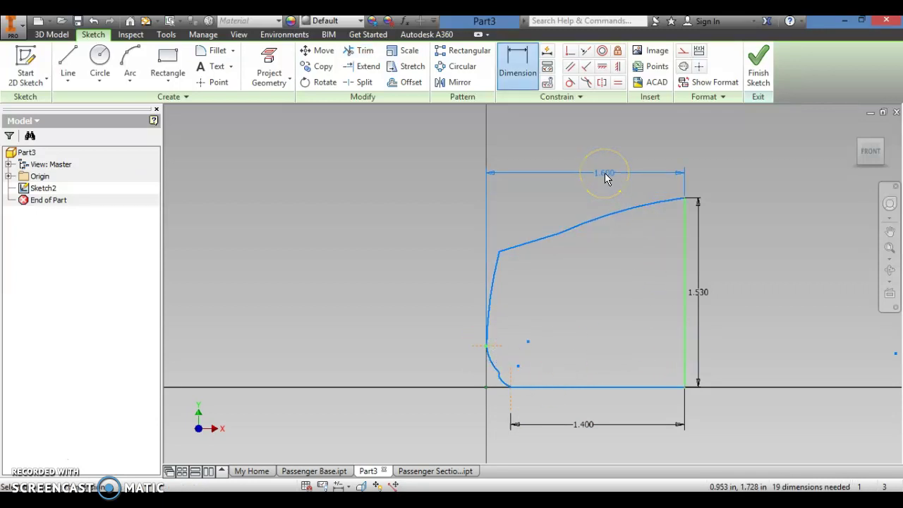
left_click(556, 232)
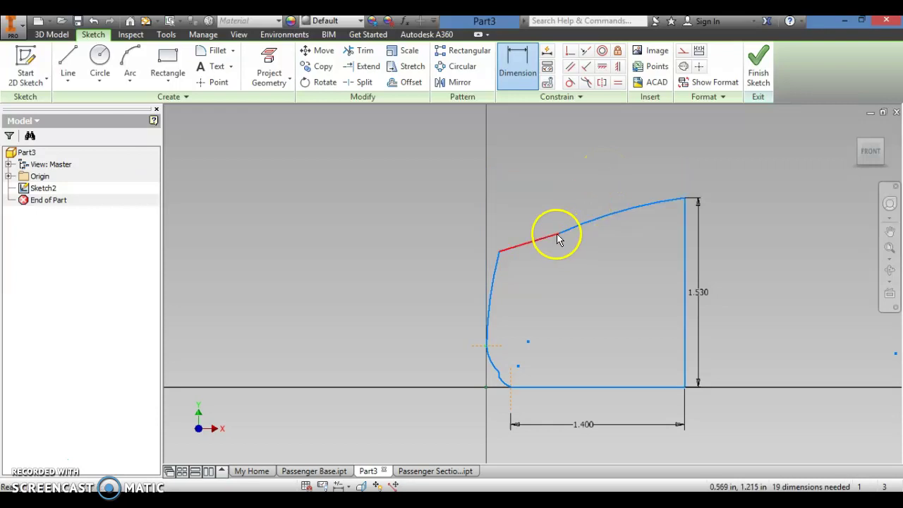
- Finish the side profile sketch and extrude it 3.17 in as a solid, symmetrically about the sketch plane
key("Escape")
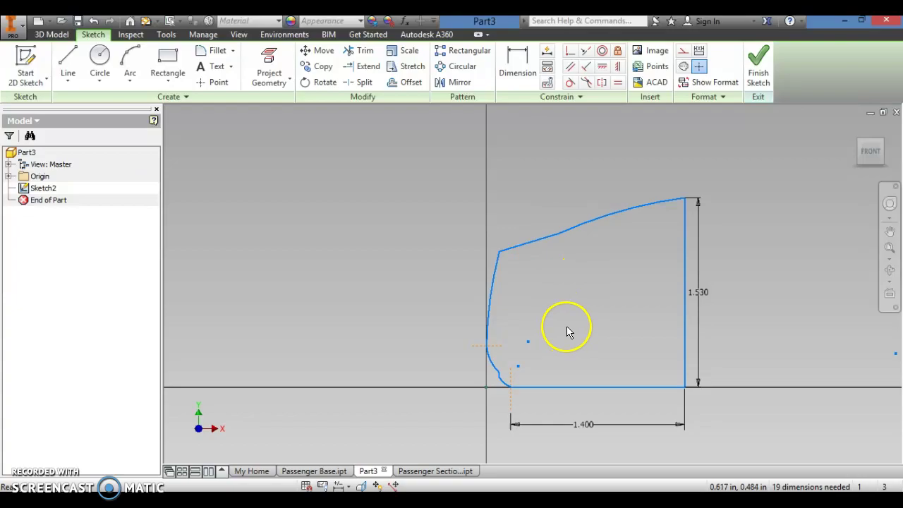
key("alt+Tab")
key("alt+Tab")
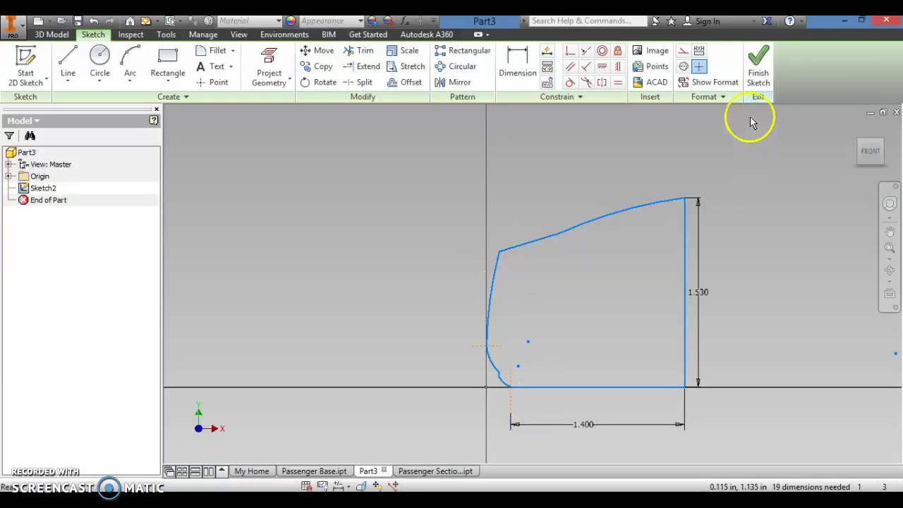
left_click(756, 70)
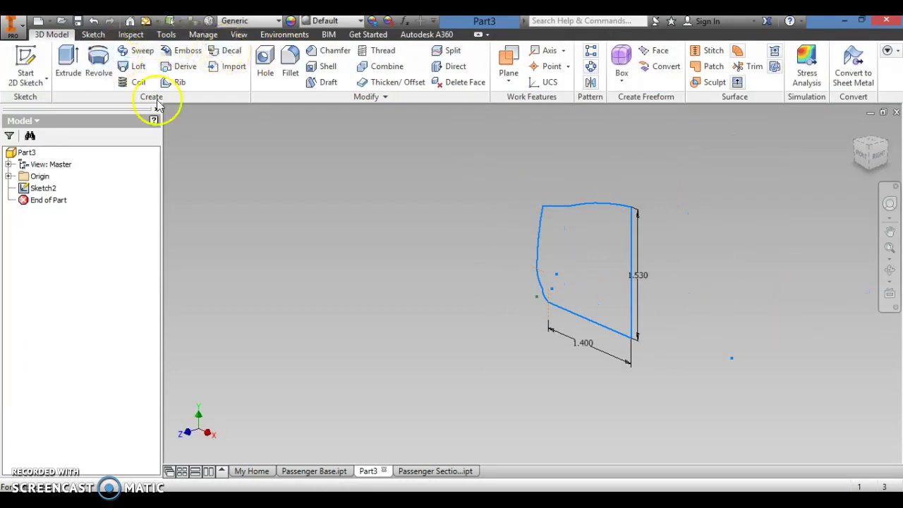
left_click(69, 62)
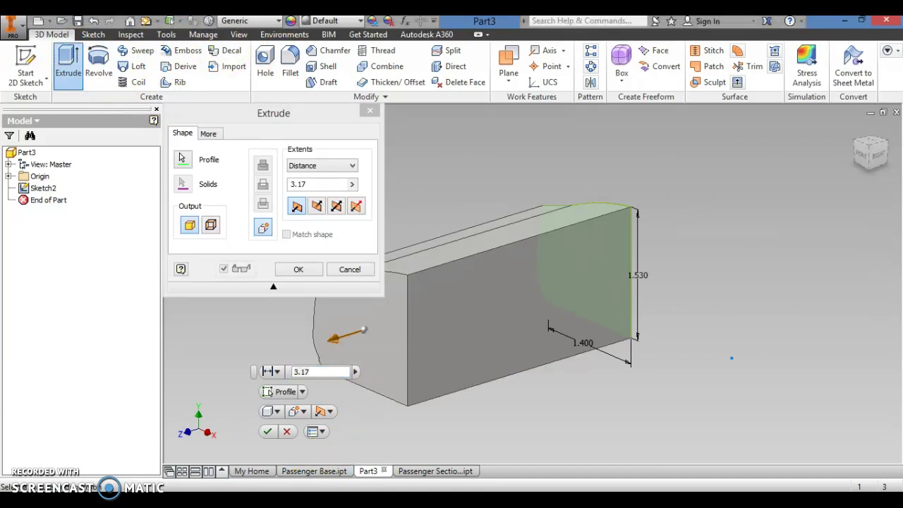
key("alt+Tab")
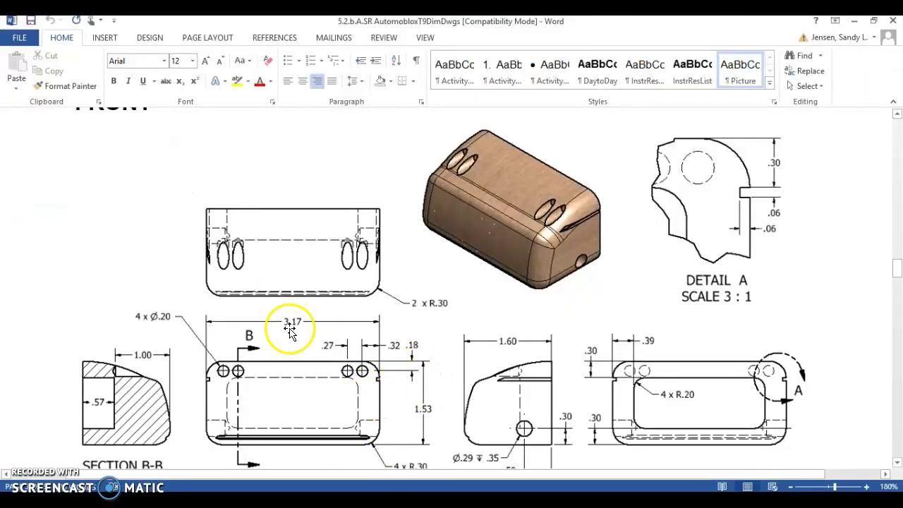
key("alt+Tab")
left_click(338, 206)
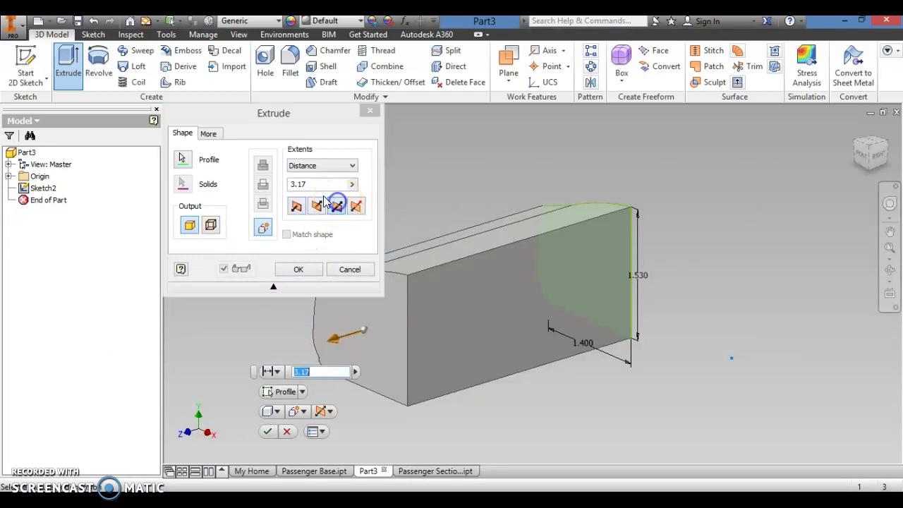
left_click(306, 271)
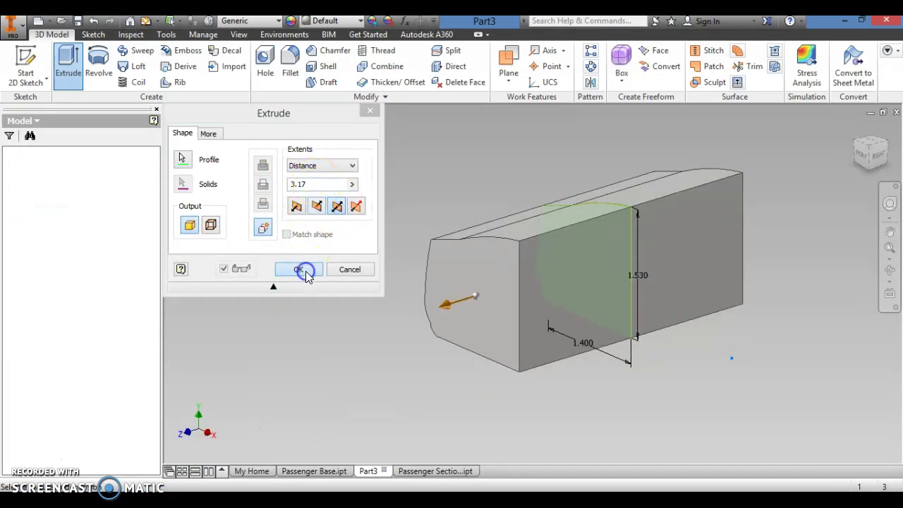
- Orient the block to an isometric view showing its curved front and set that view as the home view
left_click(858, 132)
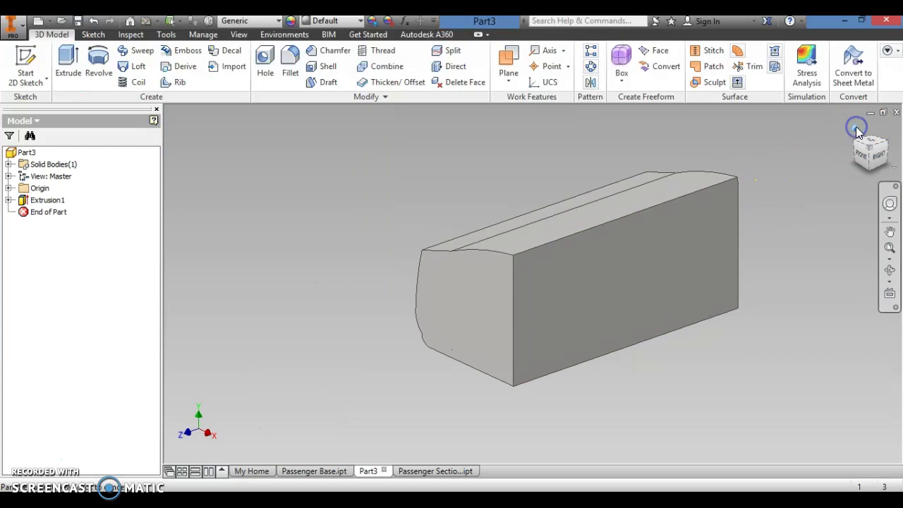
key("F4")
left_click_drag(710, 318, 792, 307)
left_click(867, 146)
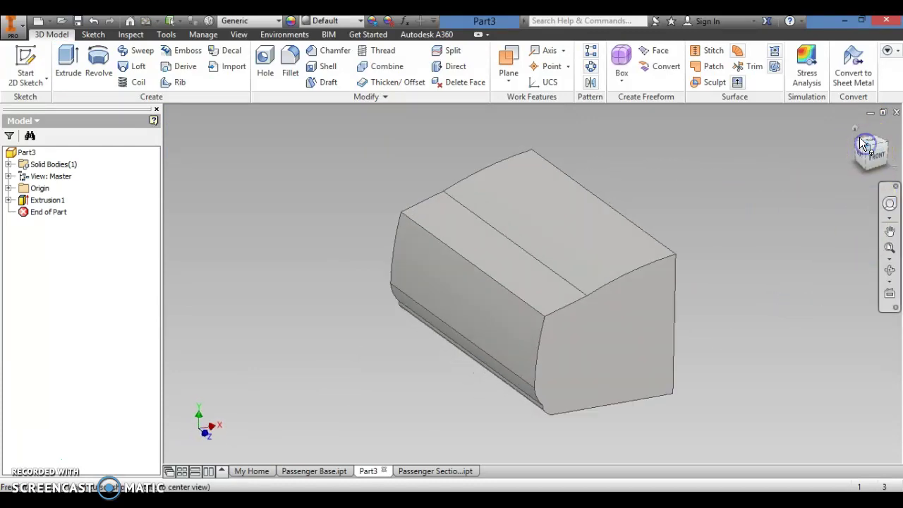
right_click(856, 125)
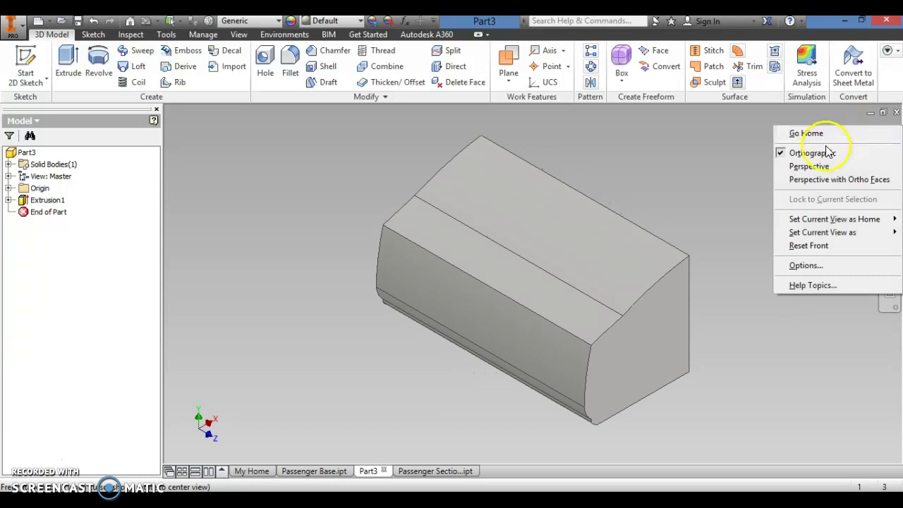
mouse_move(797, 219)
left_click(736, 224)
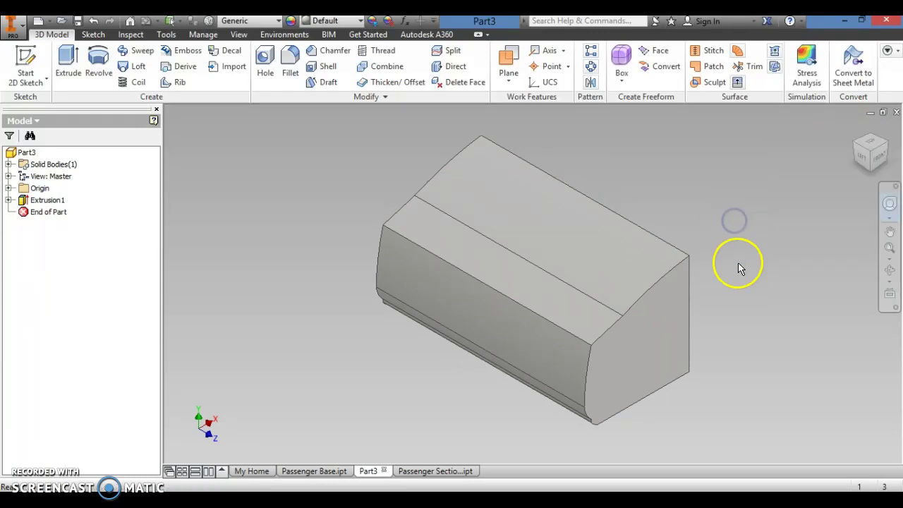
- Compare the extruded block with the front section drawing and examine the passenger section drawing for the rear opening's dimensions
left_click_drag(720, 258, 675, 236)
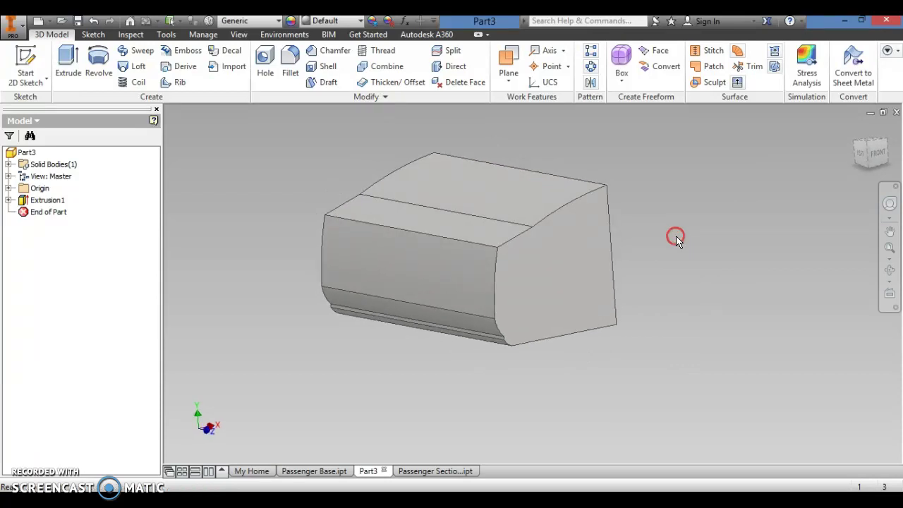
key("alt+Tab")
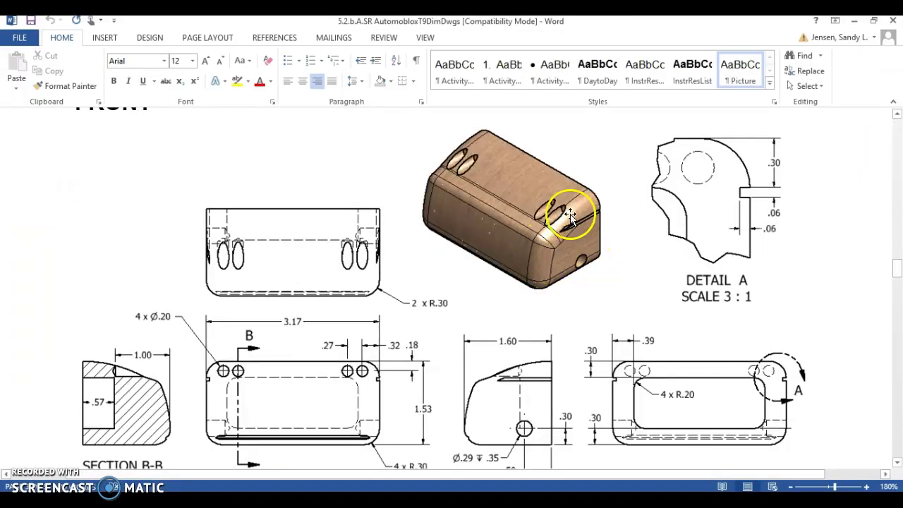
key("alt+Tab")
key("F4")
left_click_drag(685, 258, 646, 247)
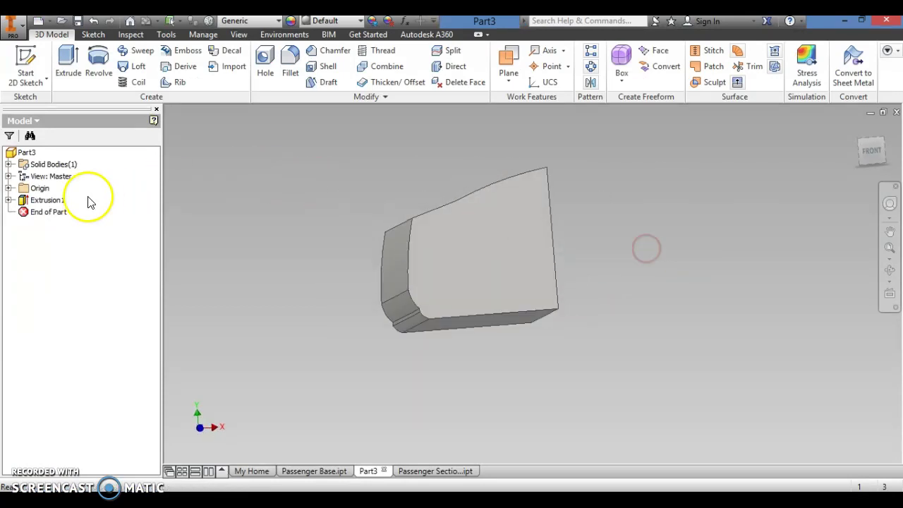
mouse_move(569, 218)
left_mouse_down()
mouse_move(558, 226)
mouse_move(578, 217)
left_mouse_up()
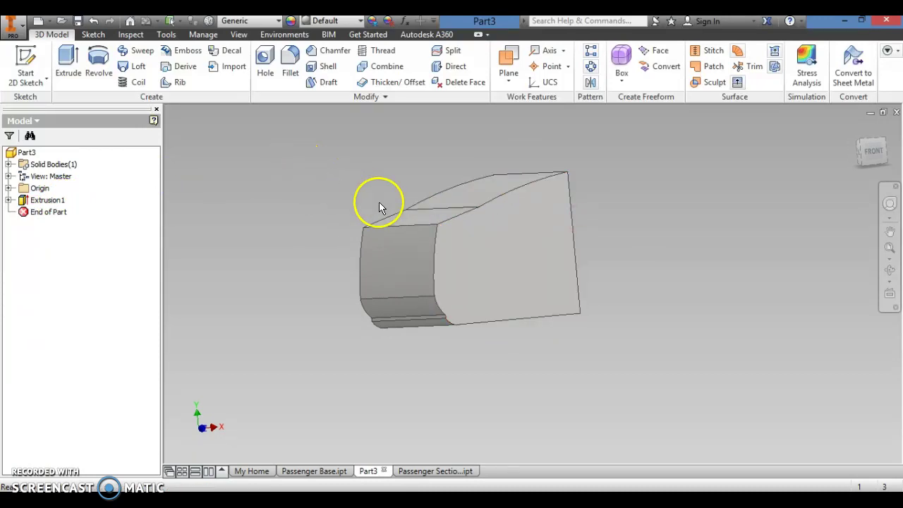
key("alt+Tab")
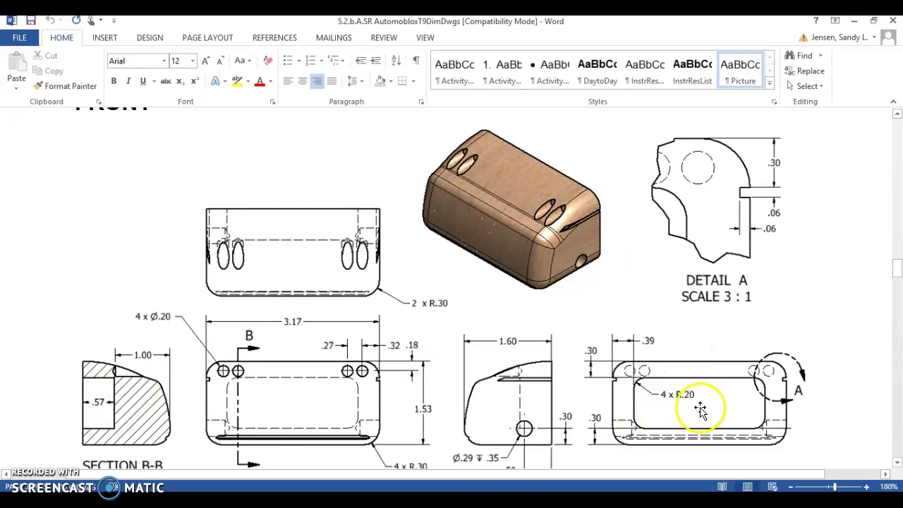
scroll(686, 402, "up", 20)
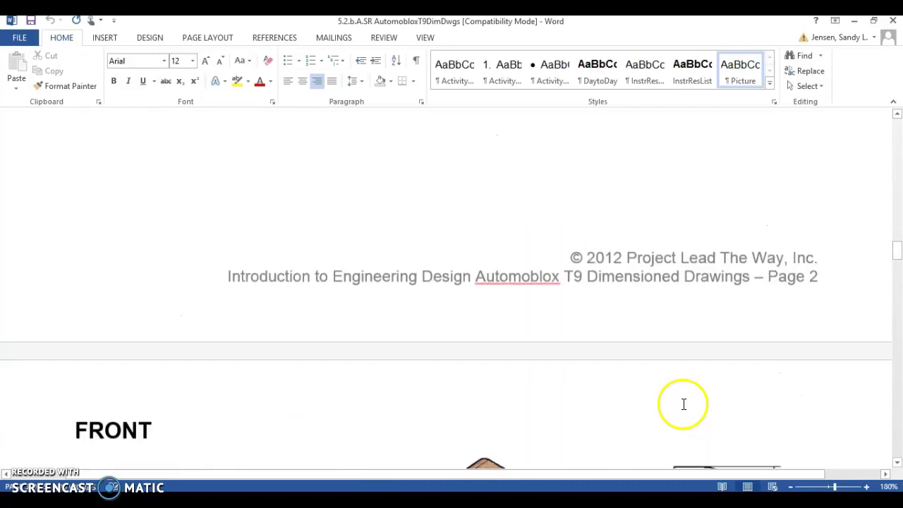
scroll(462, 385, "down", 5)
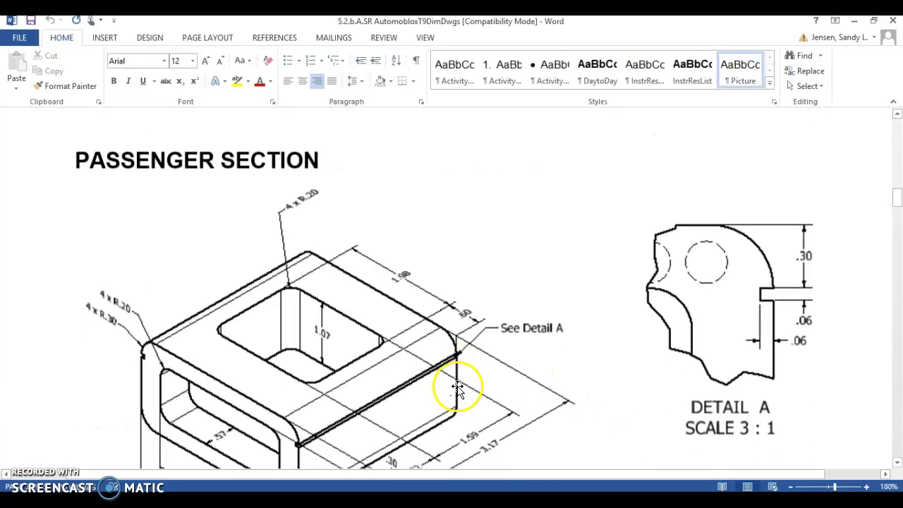
scroll(240, 395, "down", 1)
scroll(215, 392, "down", 2)
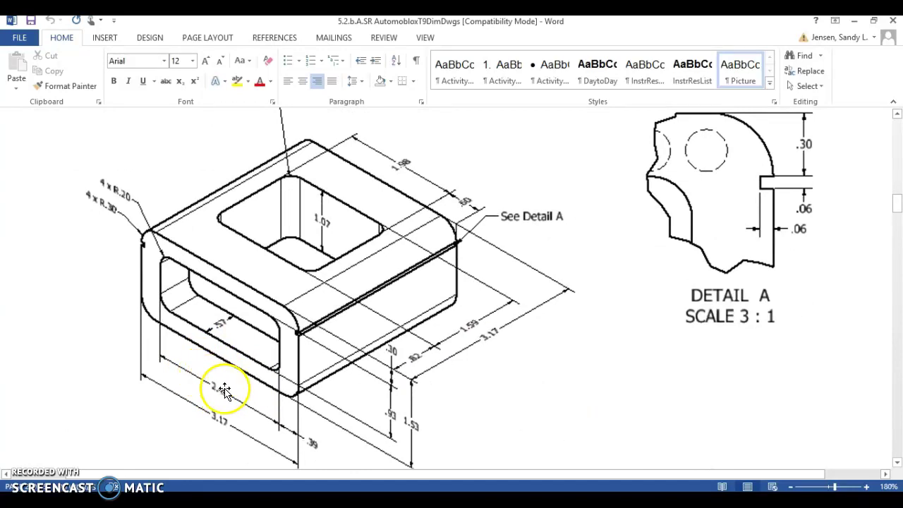
- Start a 2D sketch on the block's flat rectangular rear face
key("alt+Tab")
mouse_move(413, 322)
middle_mouse_down("shift")
mouse_move(593, 259)
mouse_move(540, 262)
middle_mouse_up("shift")
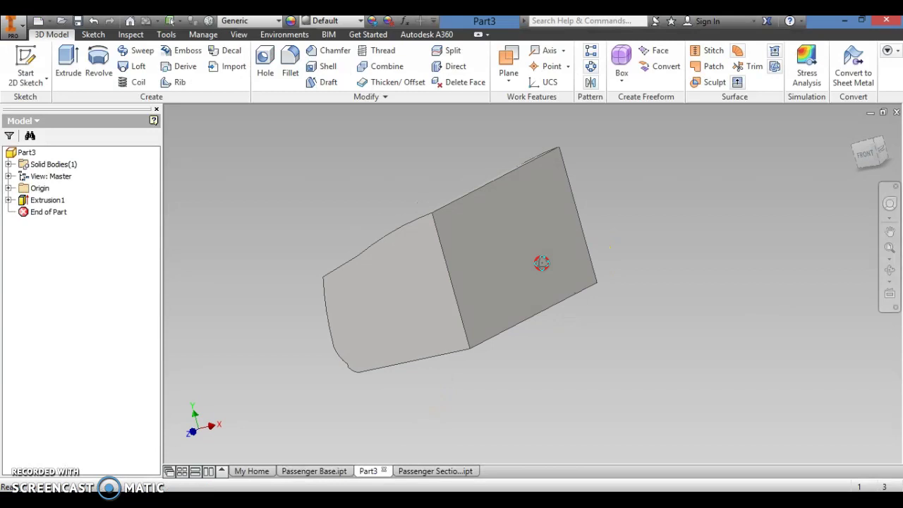
left_click(25, 62)
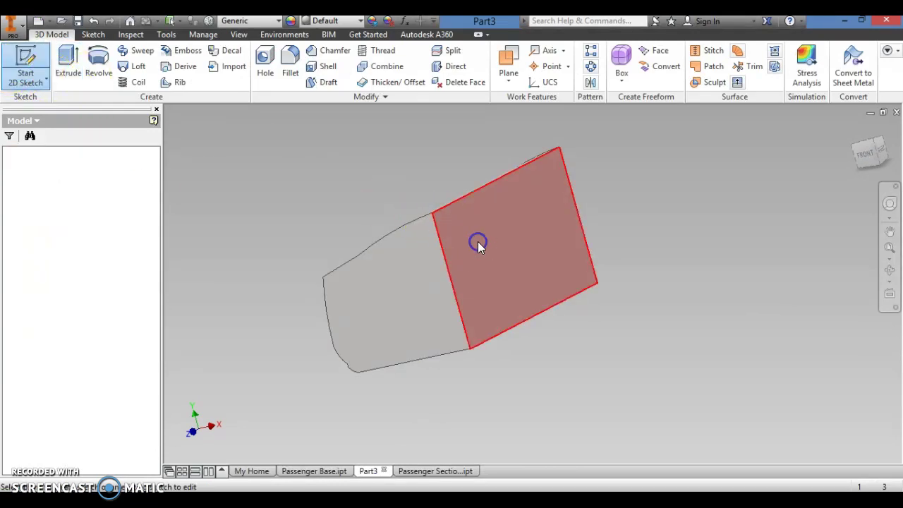
left_click(477, 242)
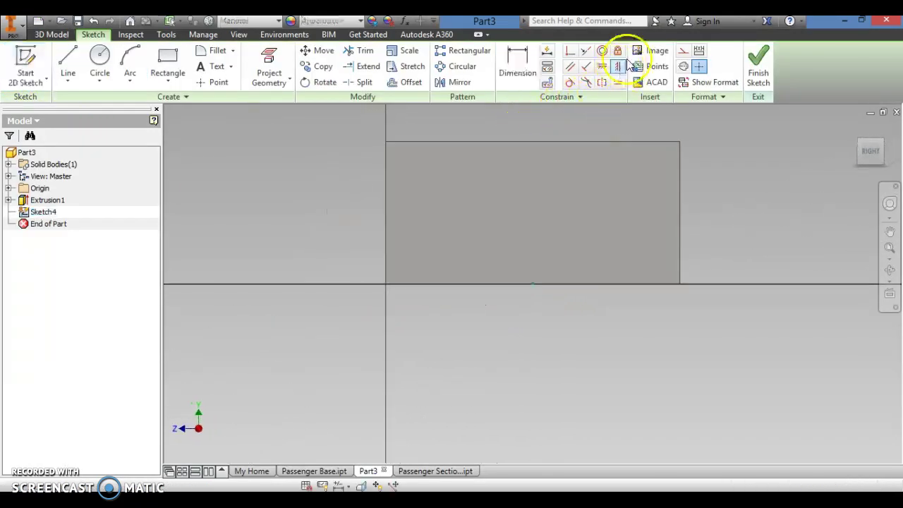
- Draw two crossing construction diagonals between the opposite corners of the rear face, and switch construction mode off
left_click(79, 66)
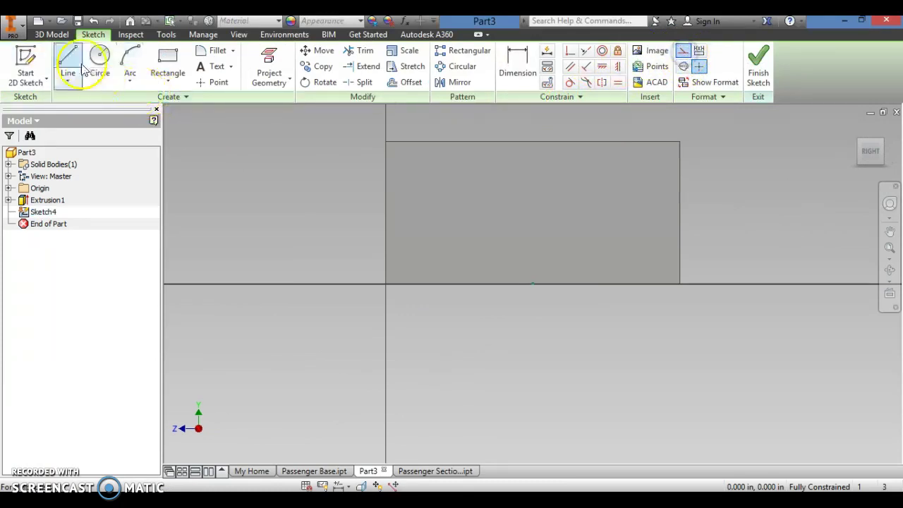
left_click(386, 141)
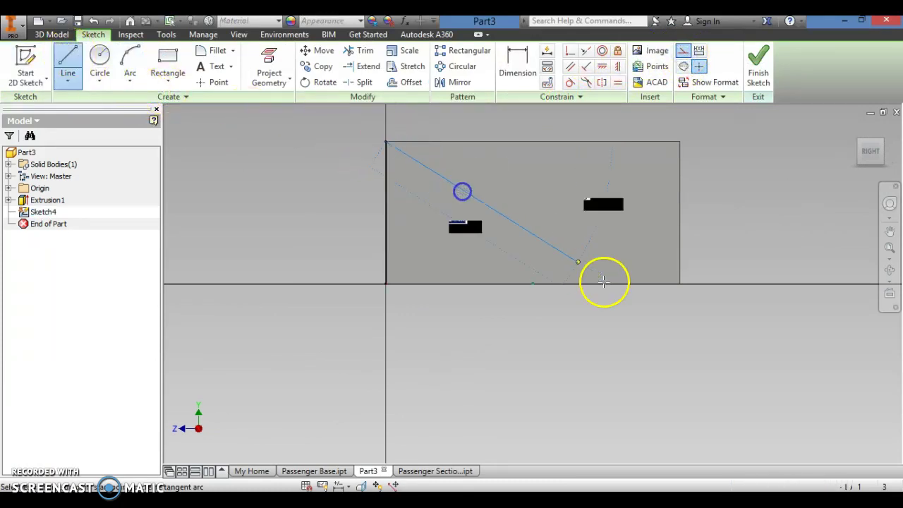
left_click(680, 283)
key("Escape")
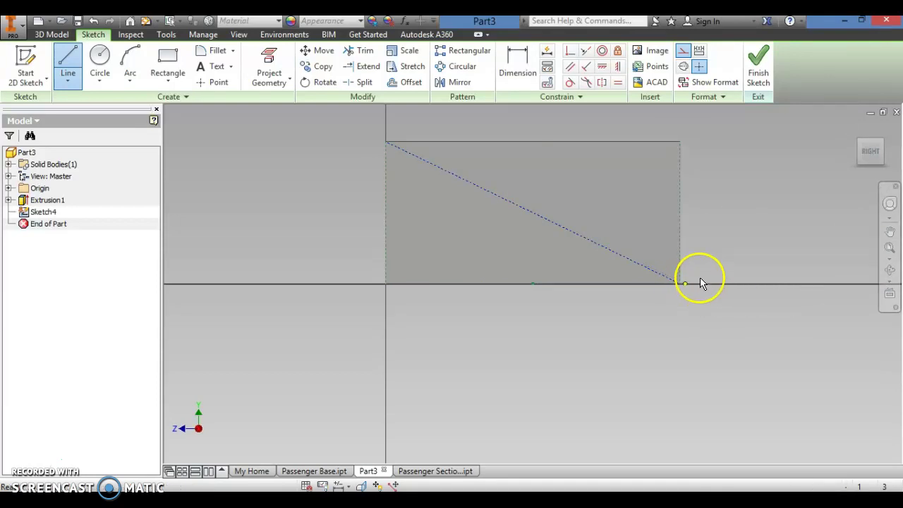
key("Escape")
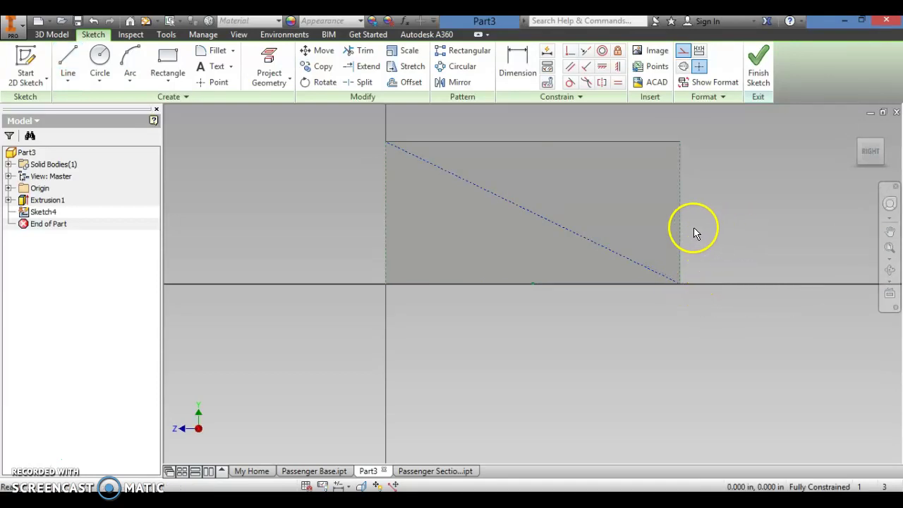
key("l")
left_click(679, 142)
left_click(385, 284)
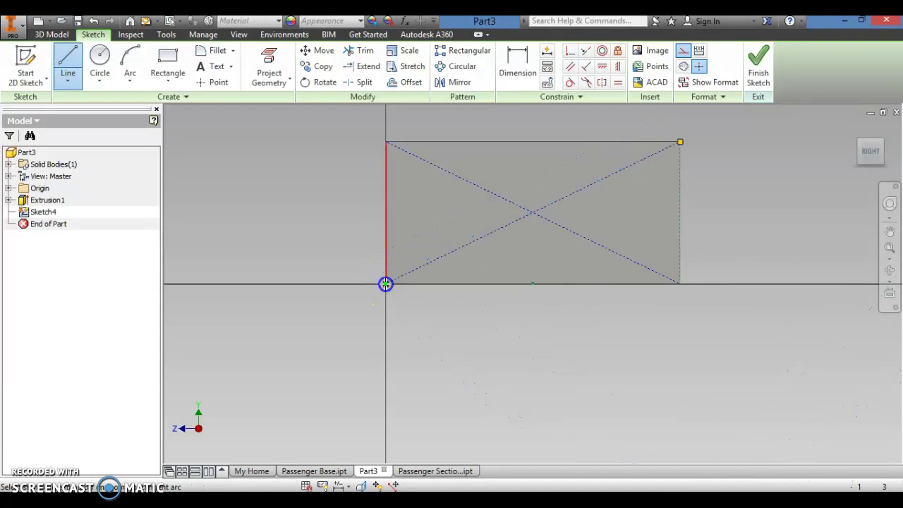
left_click(687, 52)
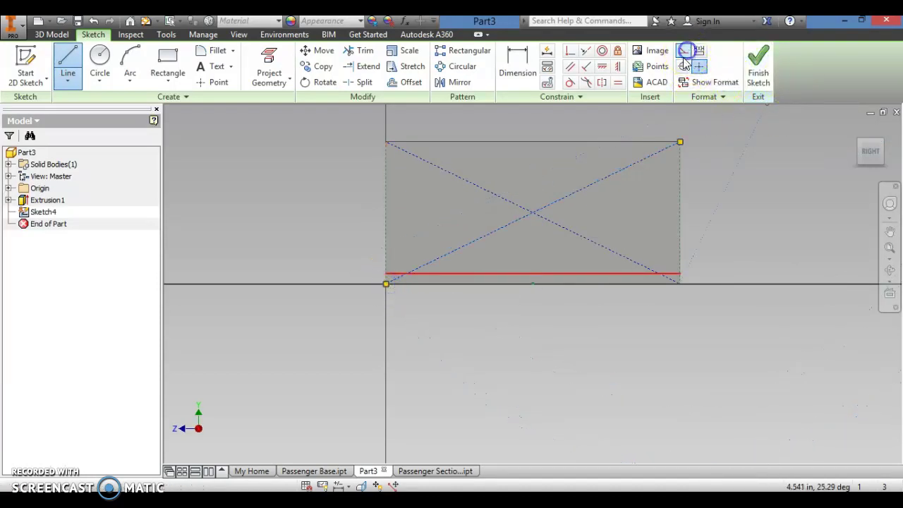
- Draw a two-point center rectangle 2.400 in wide and .930 in high on the diagonals' crossing and finish the sketch
left_click(169, 59)
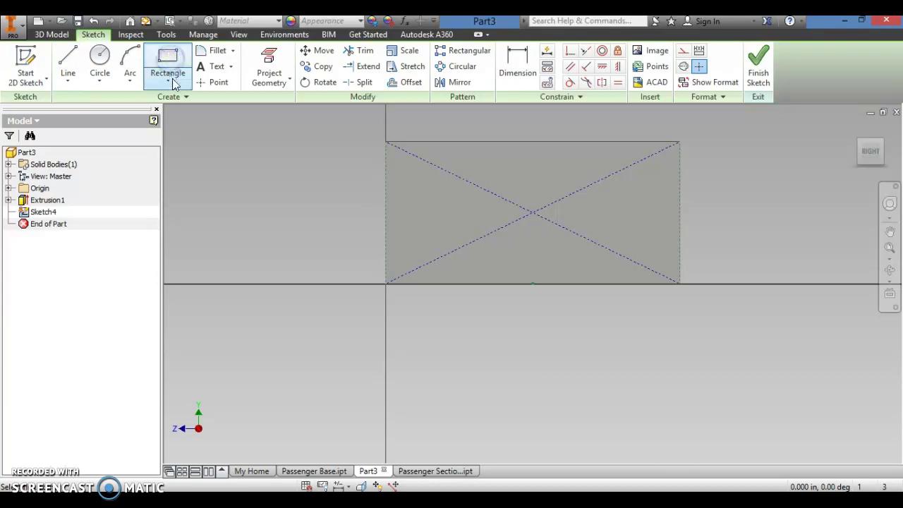
left_click(174, 80)
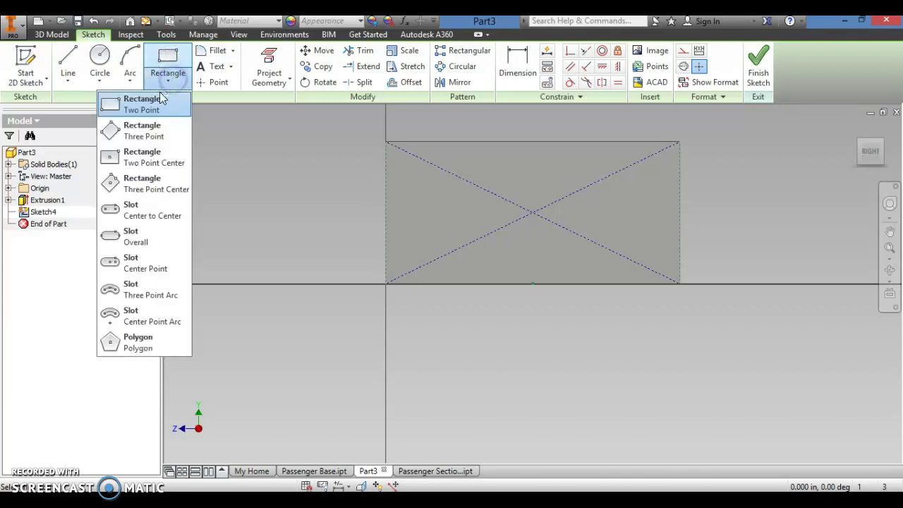
left_click(155, 169)
left_click(532, 212)
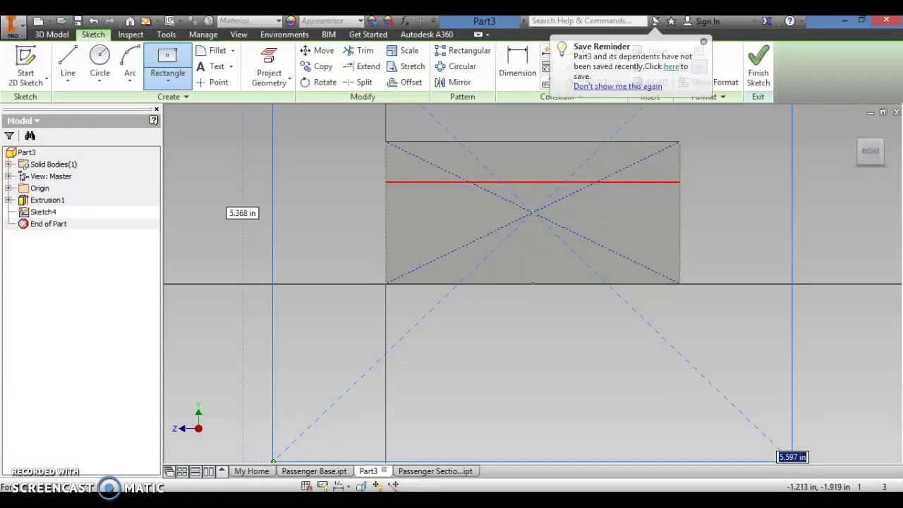
type("2")
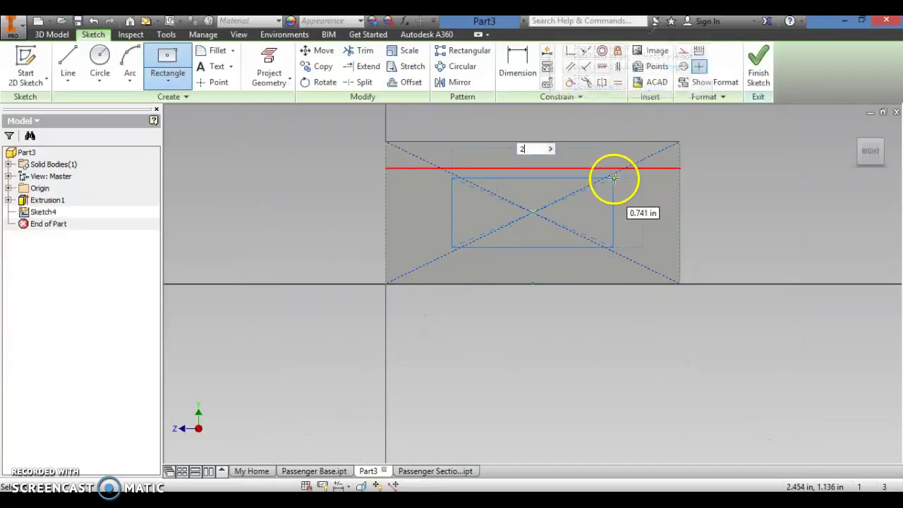
type(".40")
key("Tab")
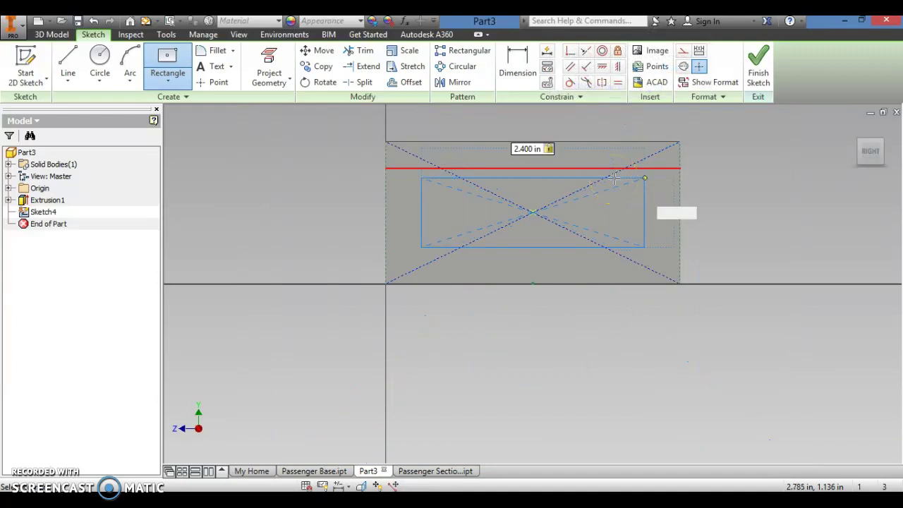
key("Return")
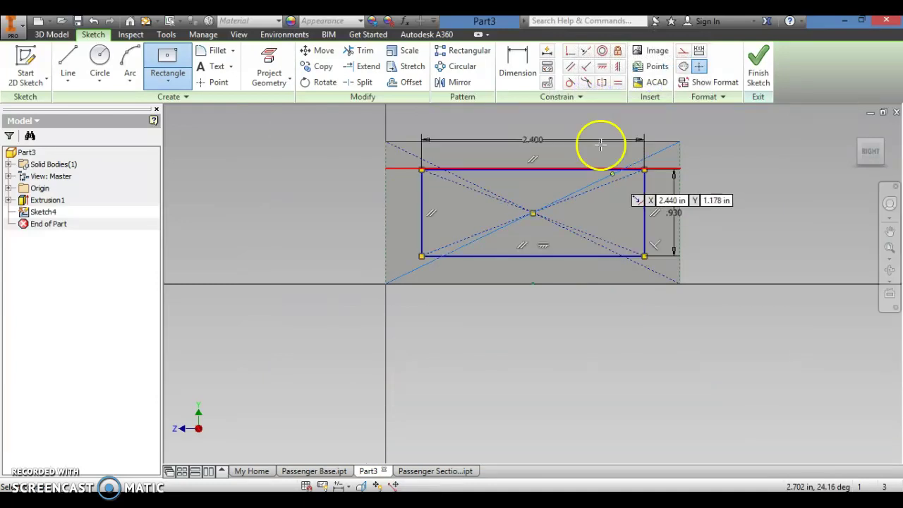
left_click(759, 64)
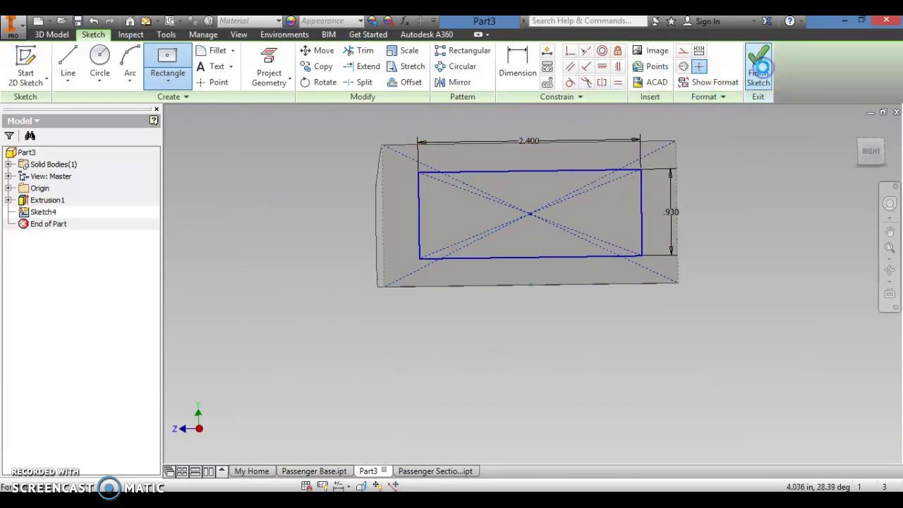
- Cut the sketched rectangle .57 in deep into the block's rear face
left_click(68, 60)
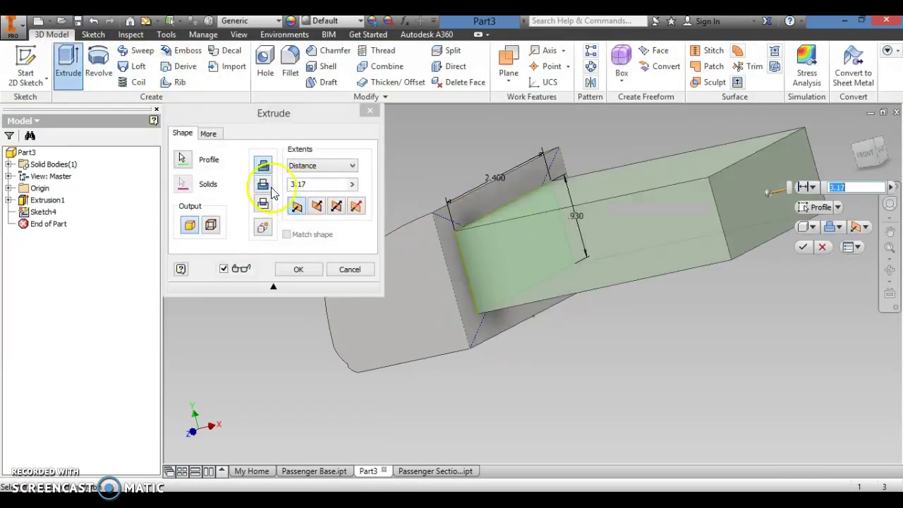
left_click(263, 184)
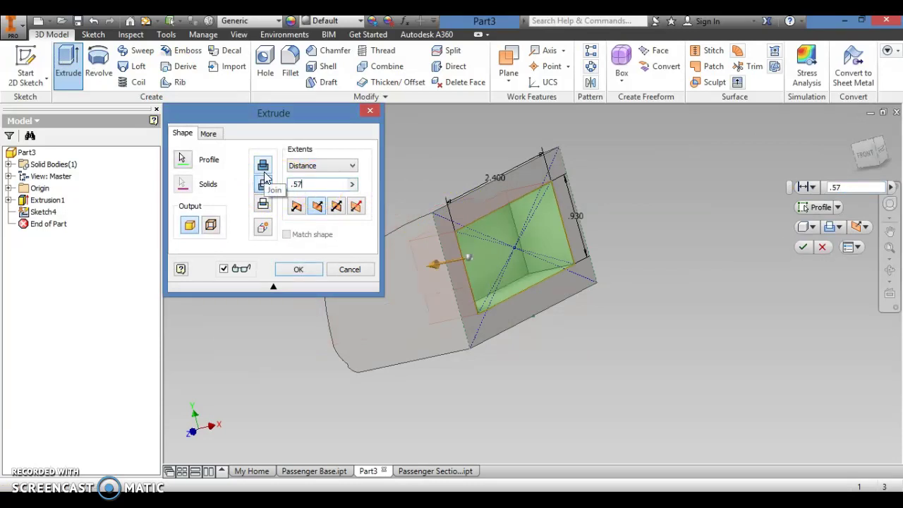
left_click(302, 184)
key("Return")
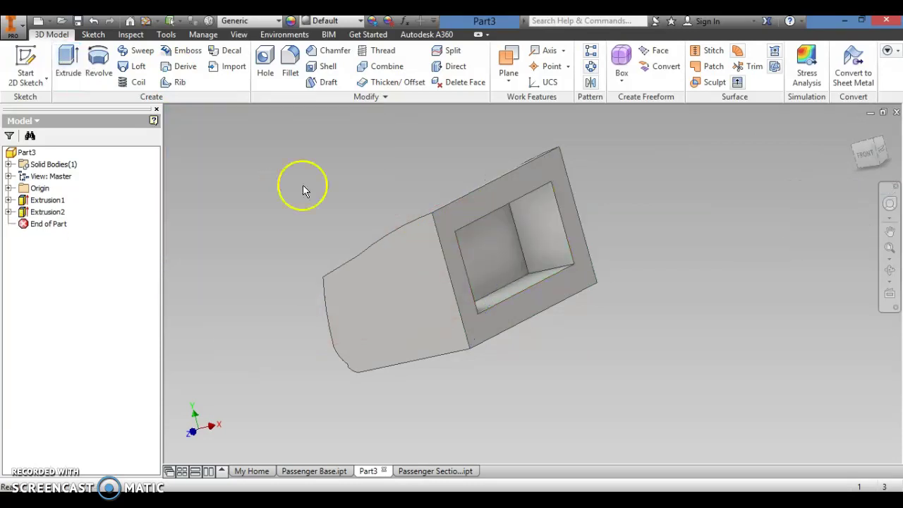
- Compare the pocketed block with its dimensioned drawing and examine the corner and edge radii called out there
middle_click_drag(631, 277, 660, 268, "shift")
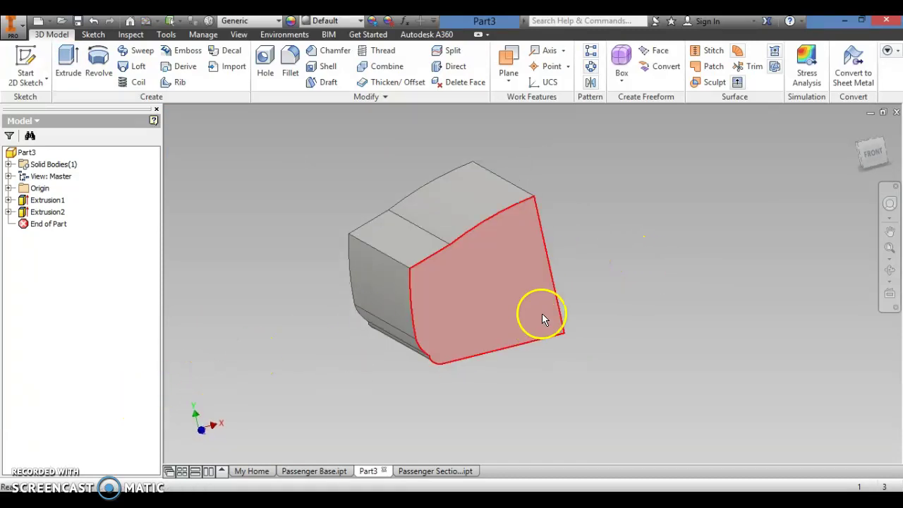
middle_click_drag(663, 305, 637, 297, "shift")
key("alt+Tab")
scroll(343, 353, "down", 15)
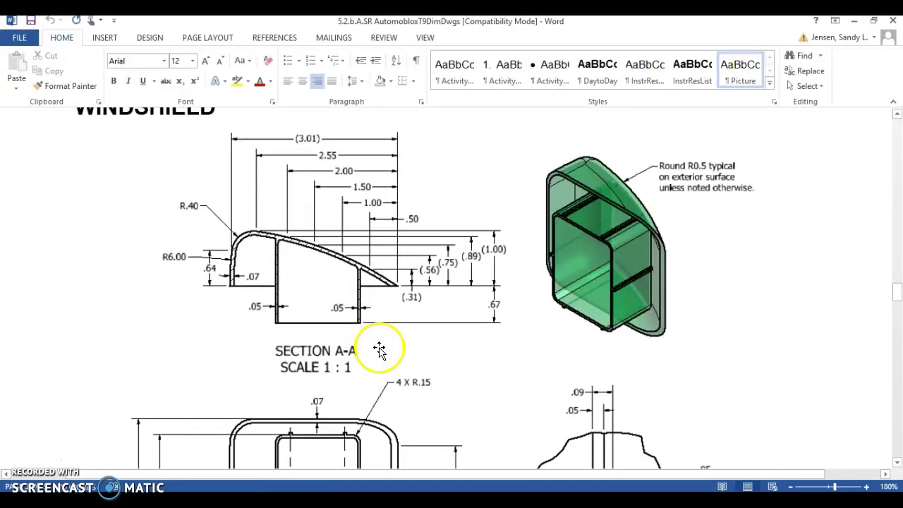
scroll(91, 429, "up", 12)
scroll(423, 367, "down", 1)
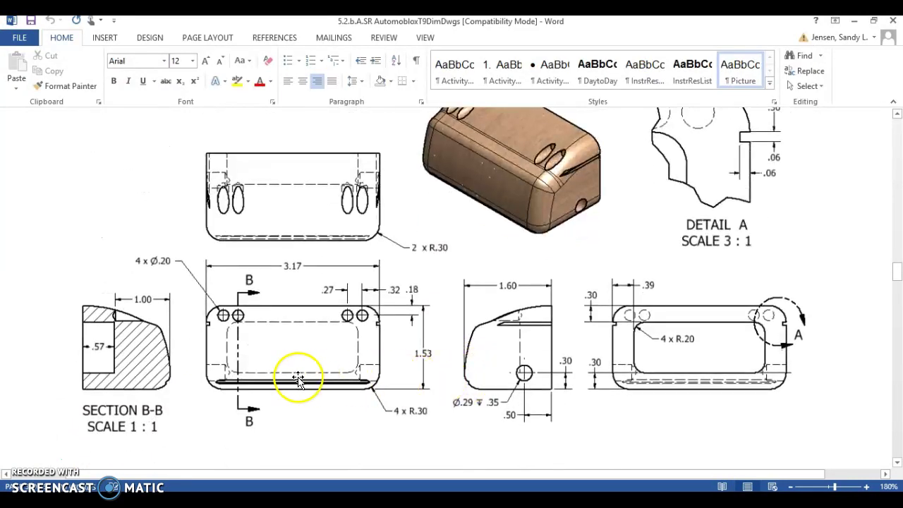
left_click(30, 463)
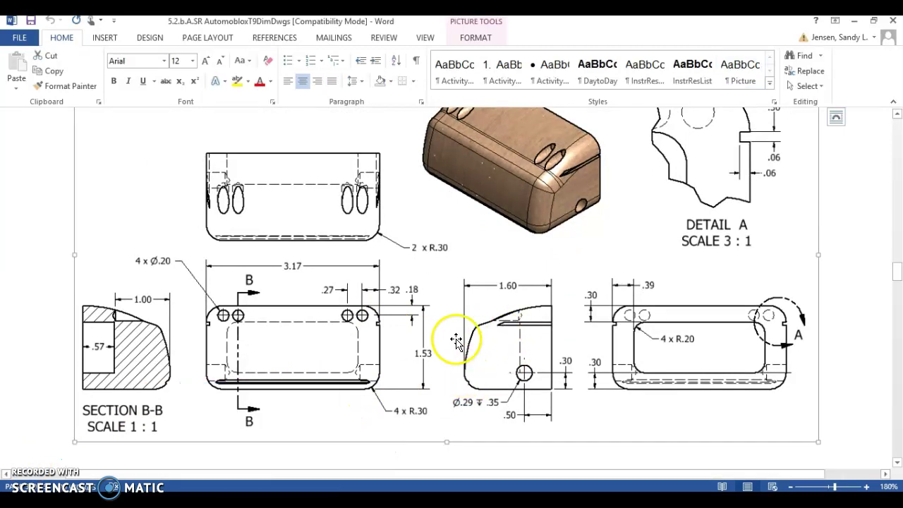
key("alt+Tab")
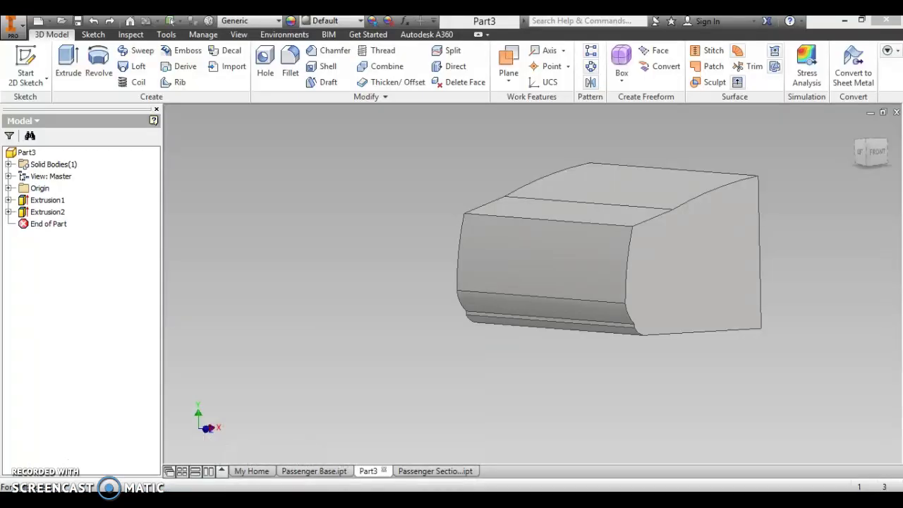
middle_click_drag(528, 423, 482, 422, "shift")
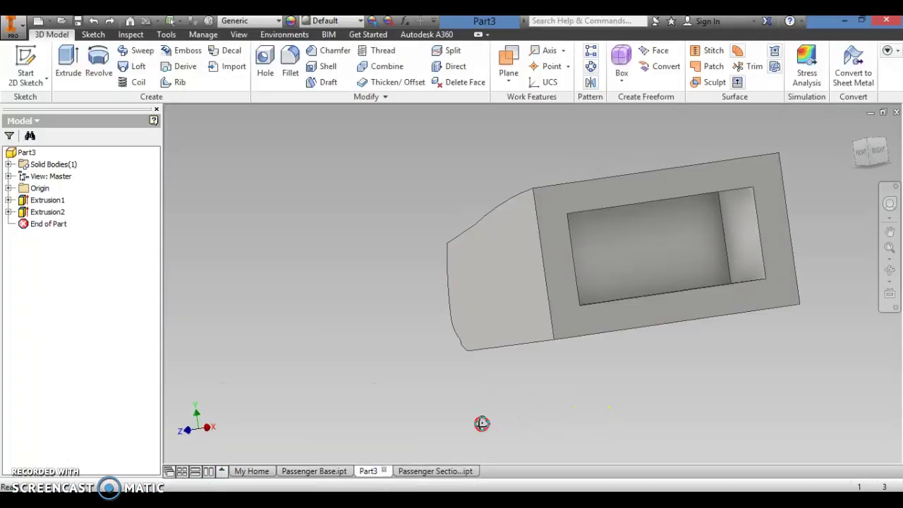
middle_click_drag(317, 381, 426, 377, "shift")
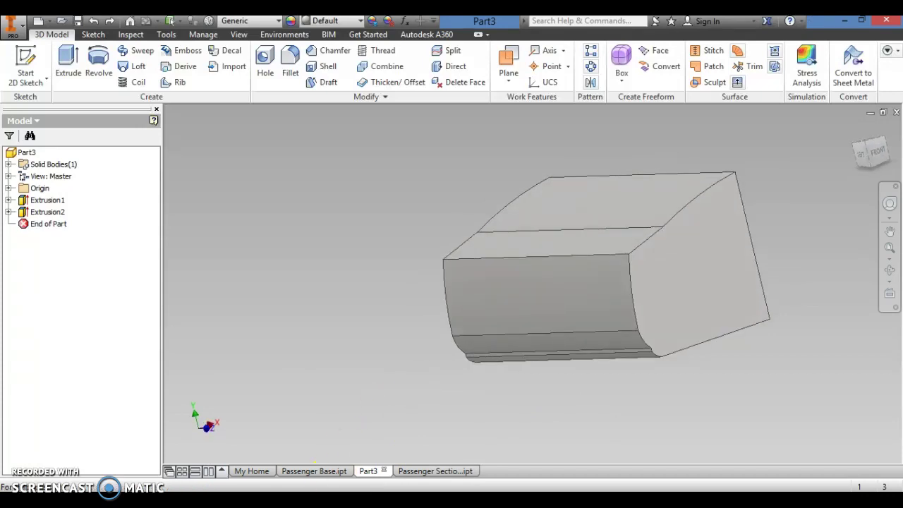
left_click(329, 446)
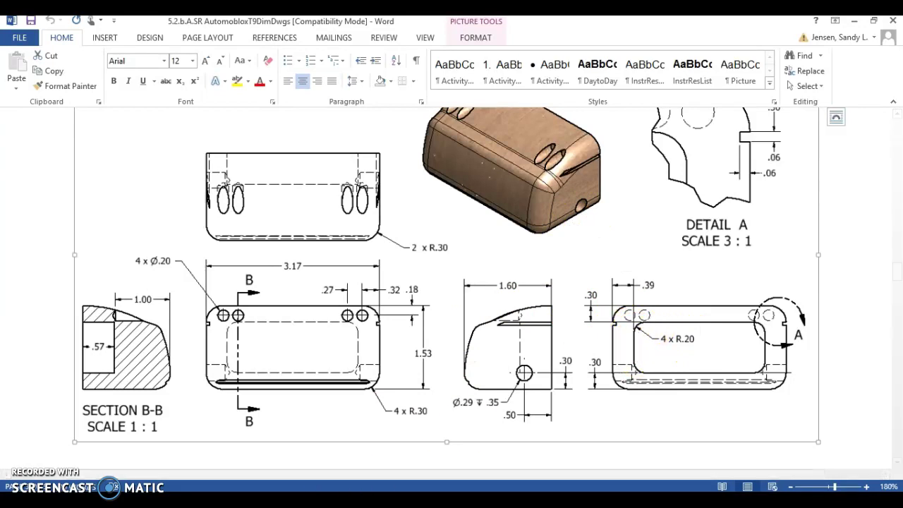
left_click(311, 455)
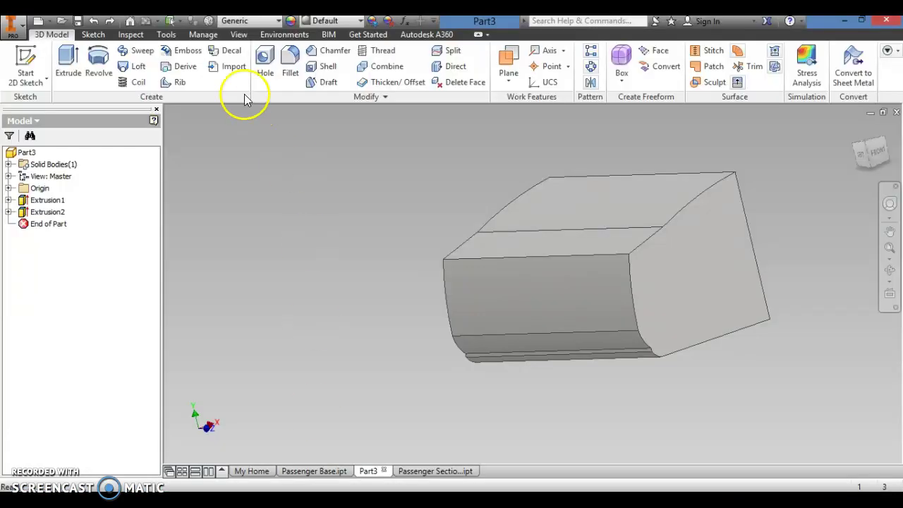
- Start a .2 in radius fillet and select the four inner corner edges of the rear pocket
left_click(290, 62)
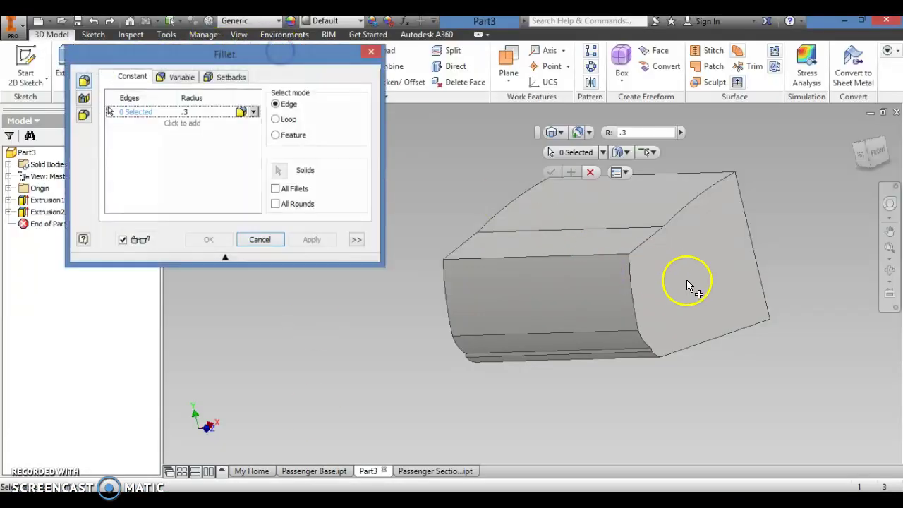
left_click(625, 132)
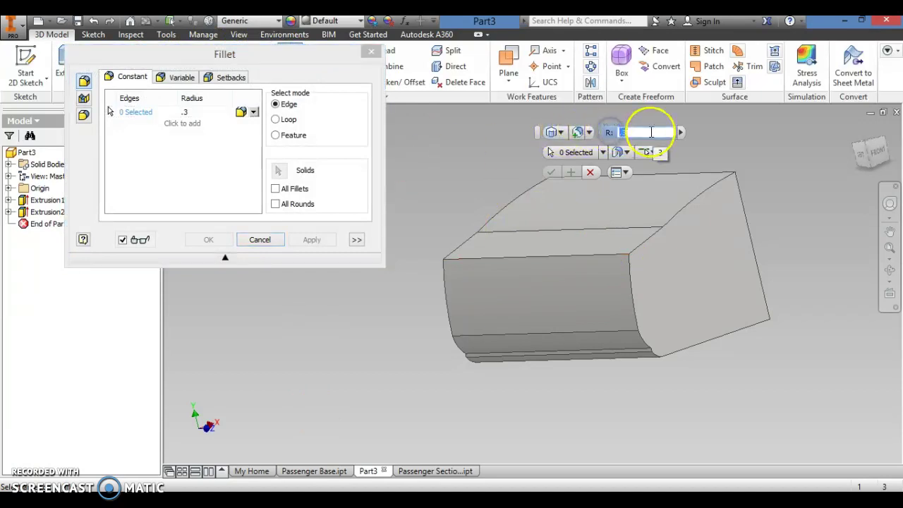
middle_click_drag(794, 236, 709, 222, "shift")
left_click(720, 225)
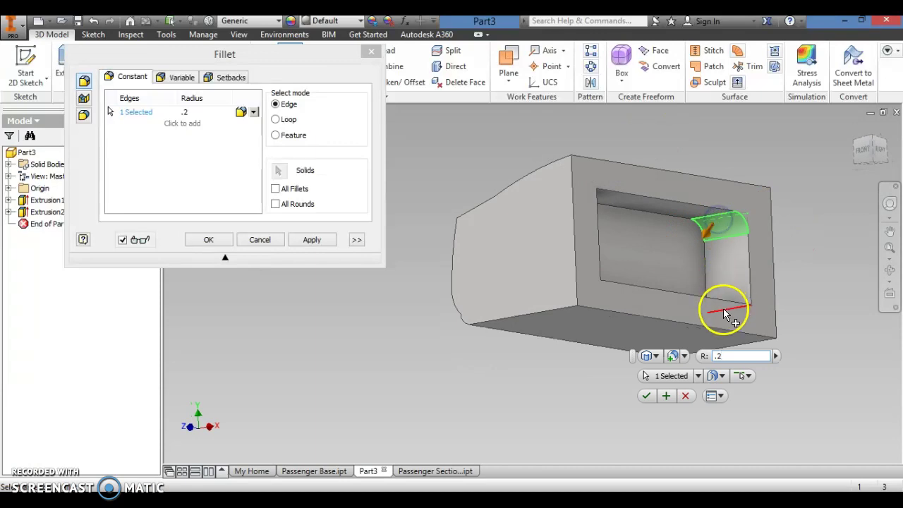
left_click(723, 306)
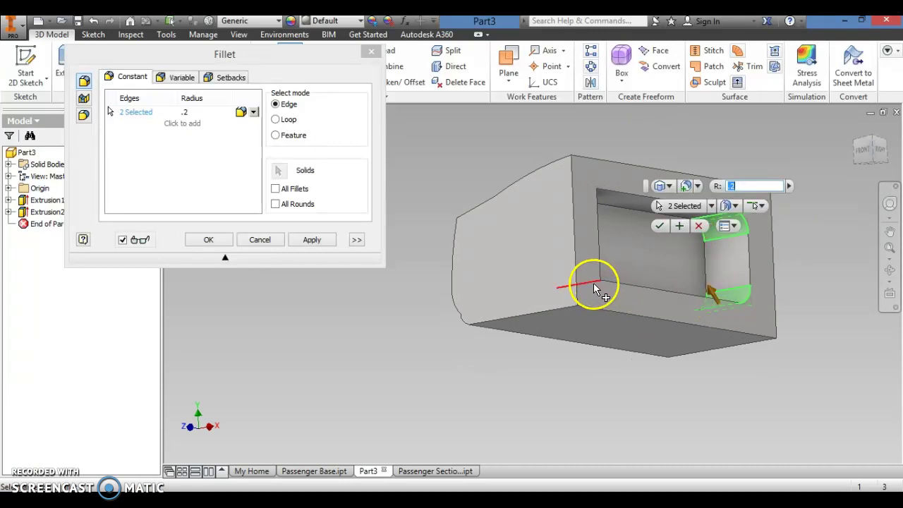
left_click(593, 283)
left_click(586, 188)
middle_click_drag(585, 191, 640, 280, "shift")
mouse_move(684, 217)
middle_mouse_down("shift")
mouse_move(780, 224)
mouse_move(802, 235)
mouse_move(693, 226)
middle_mouse_up("shift")
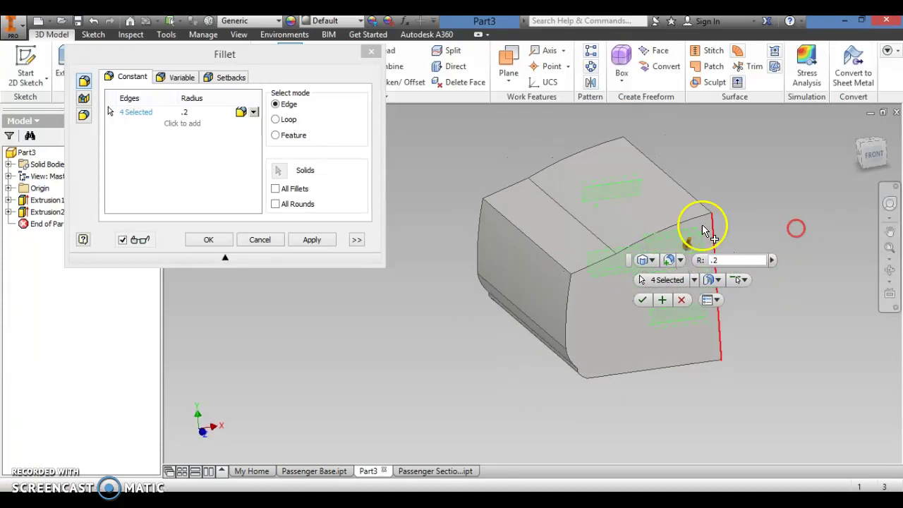
- Add the crease across the top and the upper front edge to the .2 in fillet and apply it
left_click(584, 231)
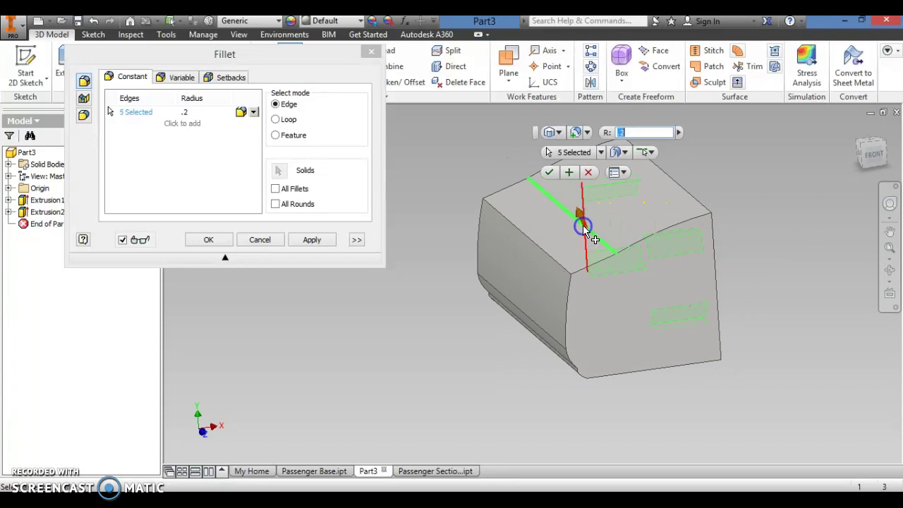
left_click(540, 252)
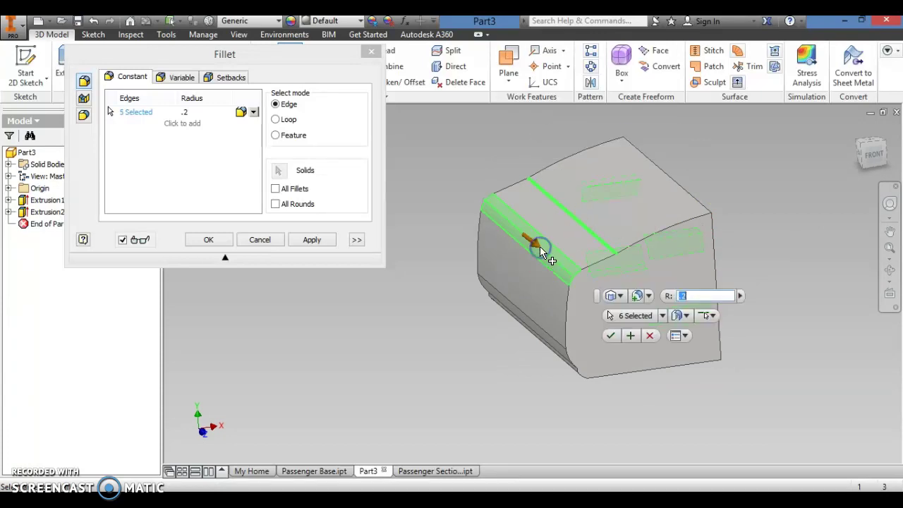
left_click(611, 334)
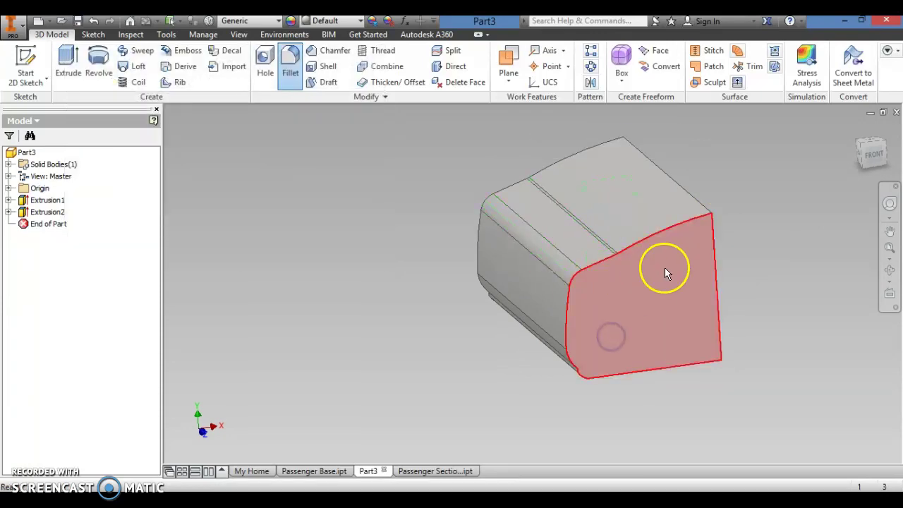
- Fillet the curved upper and front profile edges on both sides of the block with a .3 in radius
mouse_move(775, 253)
left_mouse_down()
mouse_move(719, 252)
mouse_move(738, 264)
mouse_move(698, 272)
mouse_move(703, 245)
mouse_move(774, 250)
left_mouse_up()
left_click(290, 63)
left_click(647, 132)
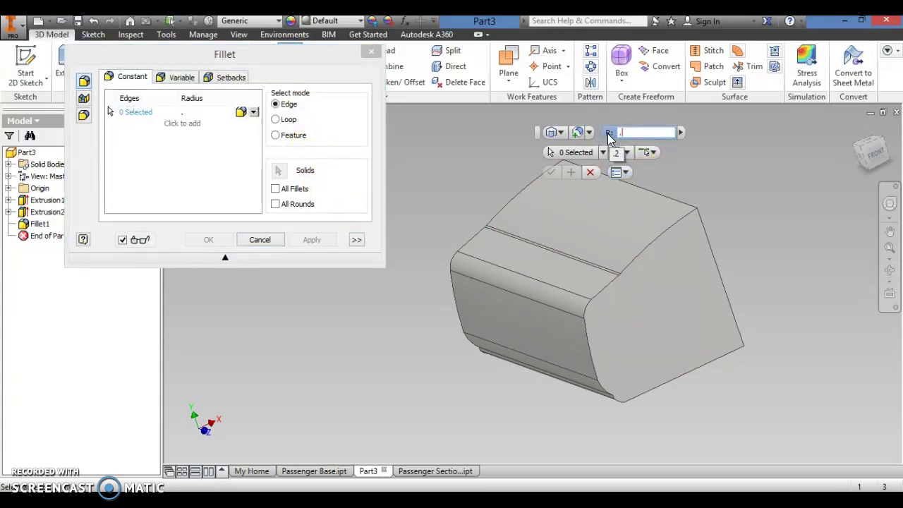
left_click(668, 232)
left_click(520, 205)
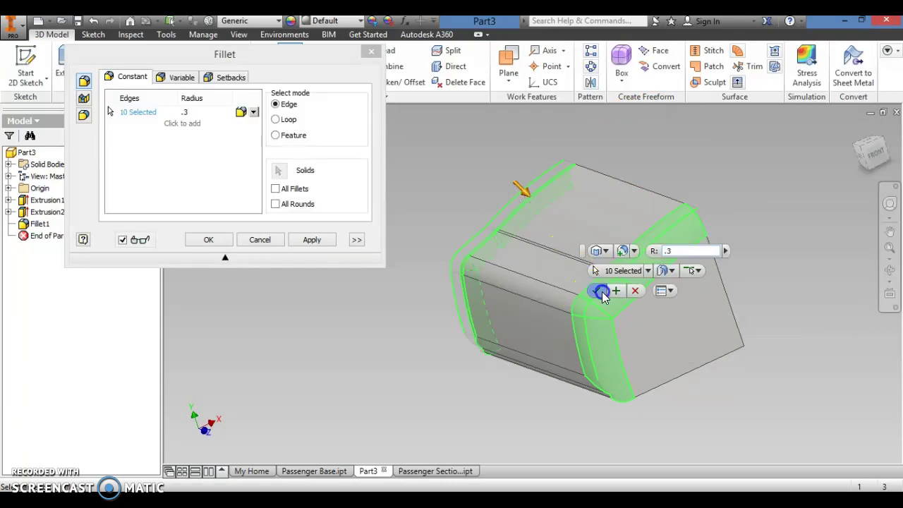
left_click(601, 291)
- Fillet the block's bottom side edges
middle_click_drag(766, 252, 585, 216, "shift")
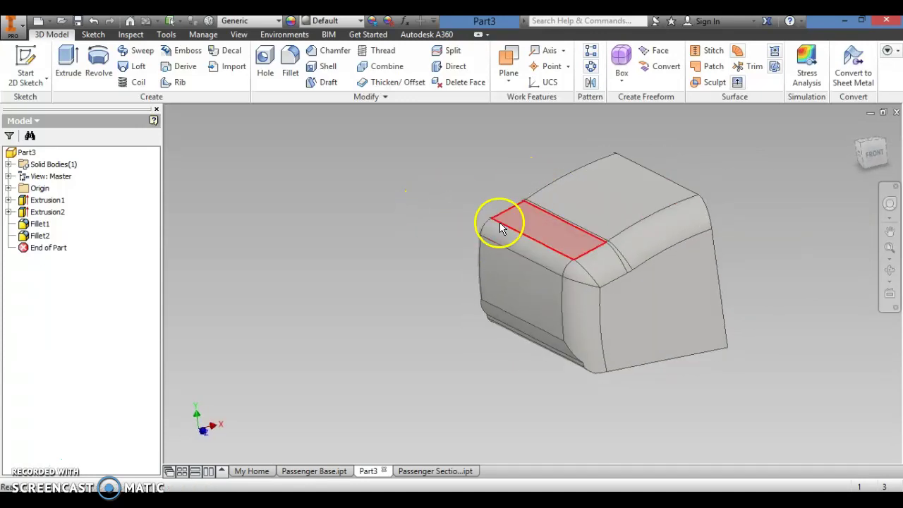
middle_click_drag(717, 248, 706, 248, "shift")
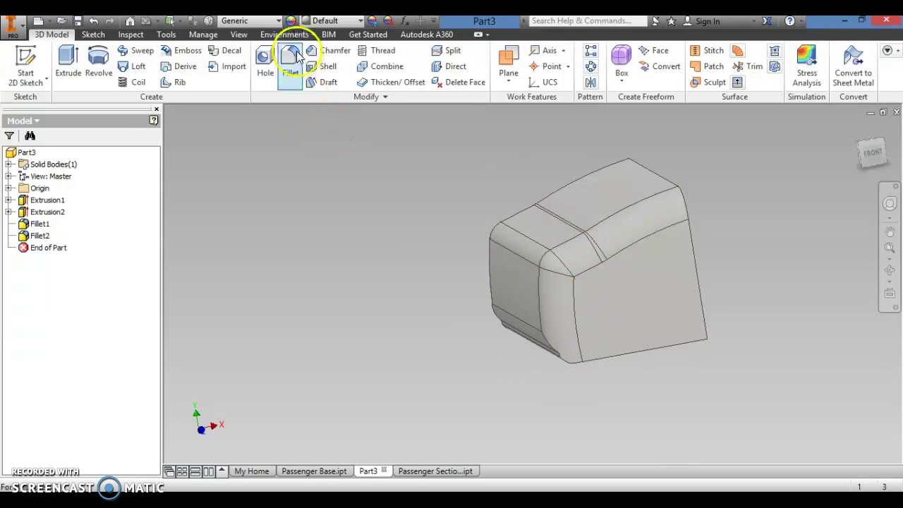
left_click(631, 359)
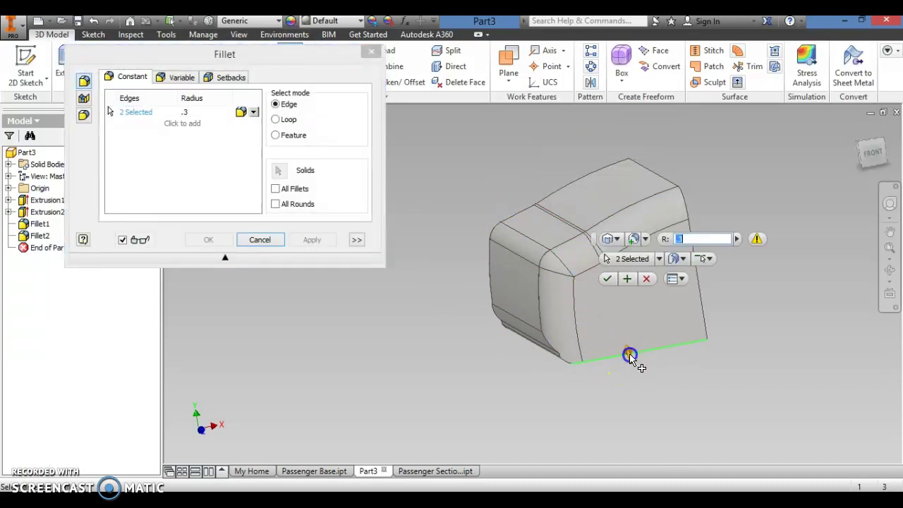
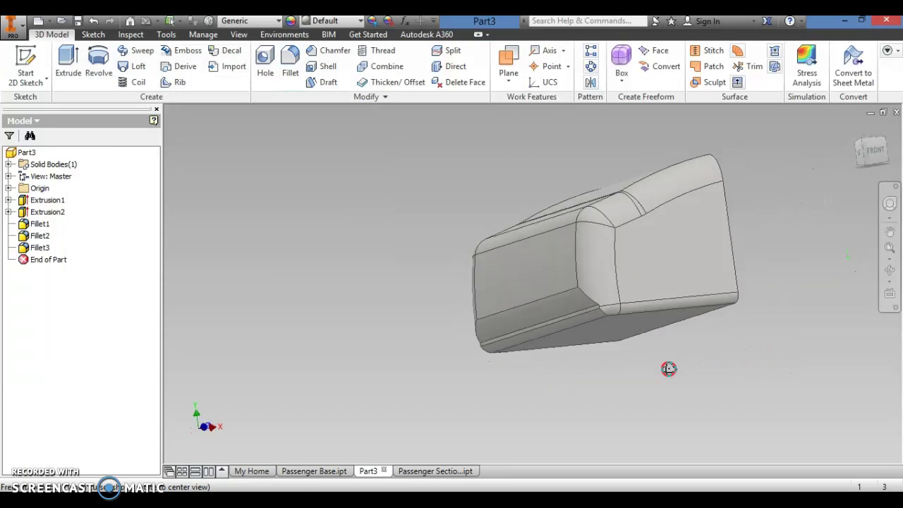
- Start a sketch on the block's flat side face and draw a .350 in diameter circle near its lower rear corner
left_click(668, 288)
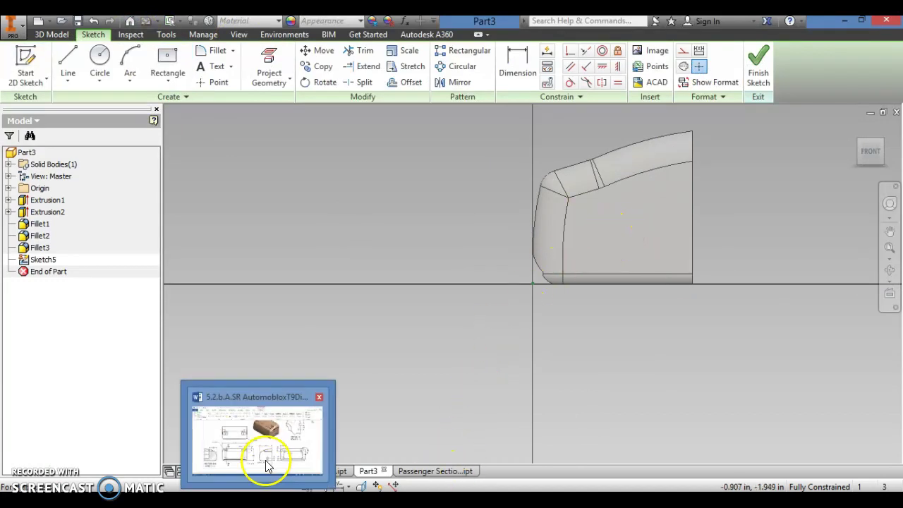
mouse_move(261, 459)
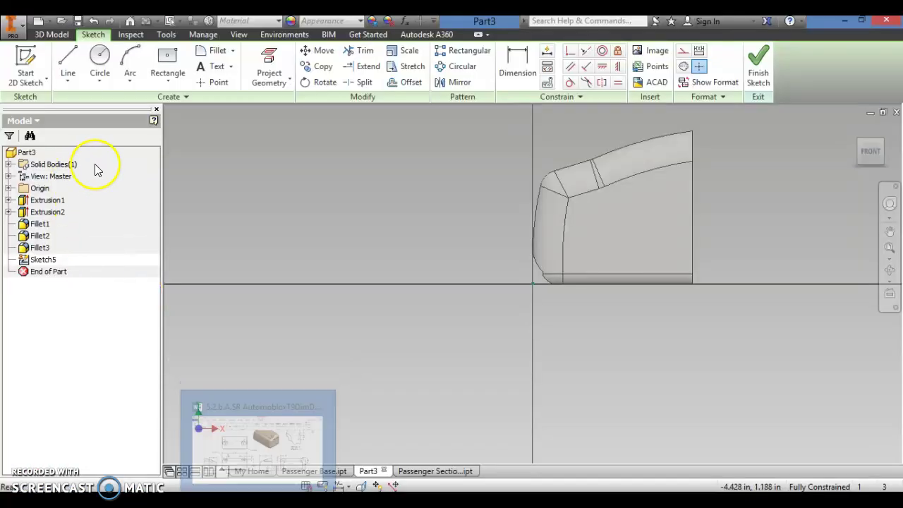
left_click(108, 61)
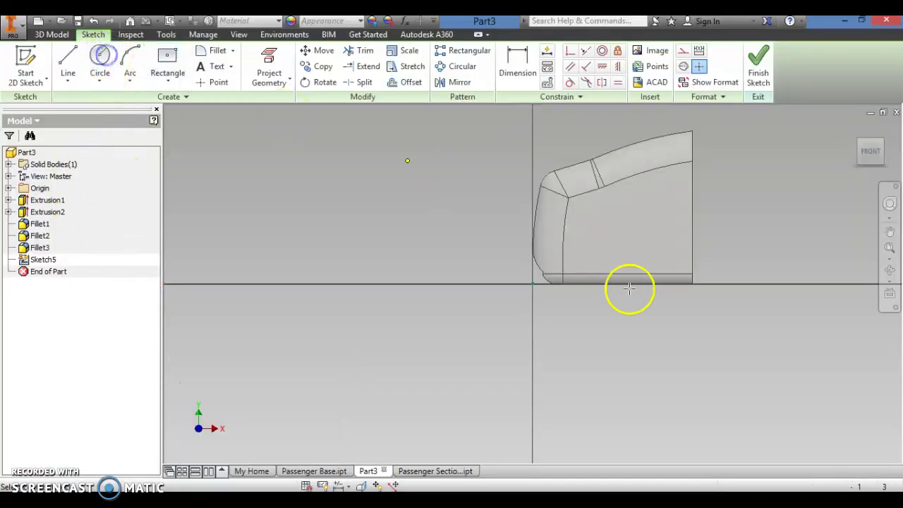
left_click(667, 261)
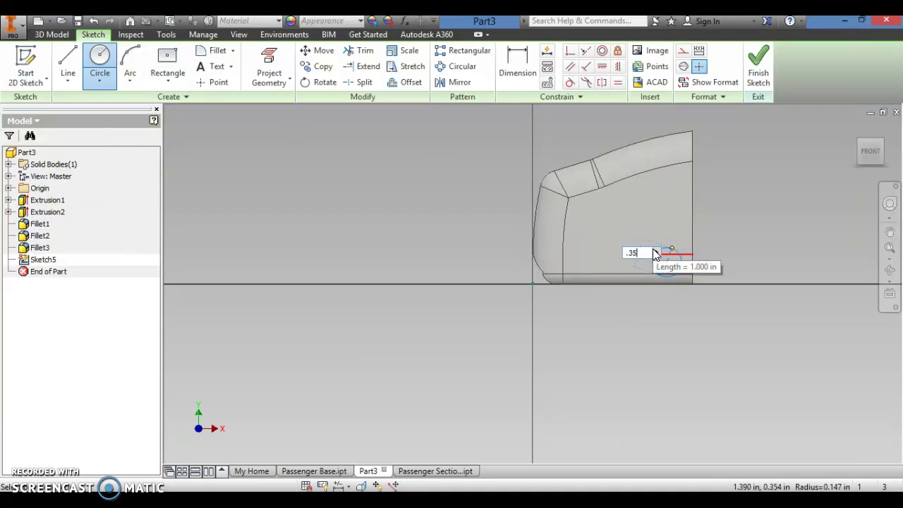
key("Return")
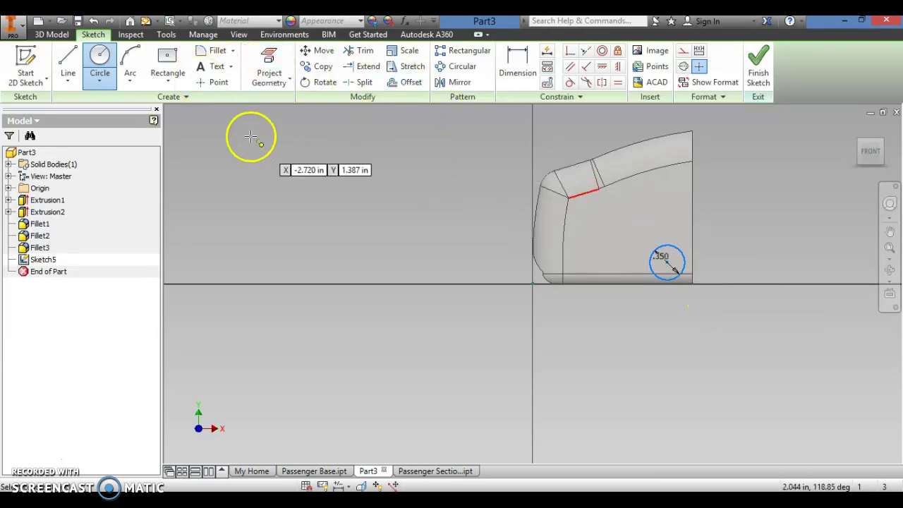
- Dimension the circle's center .500 in horizontally from the block's rear edge
left_click(523, 59)
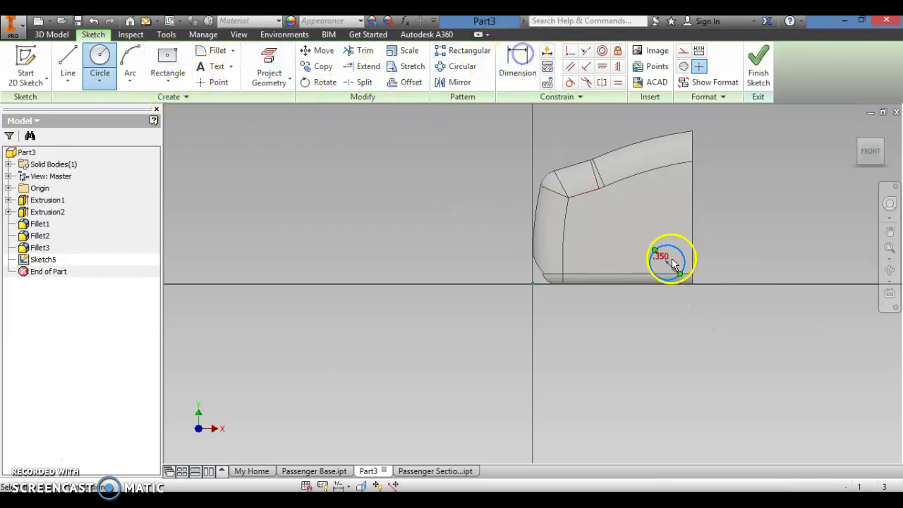
left_click(692, 254)
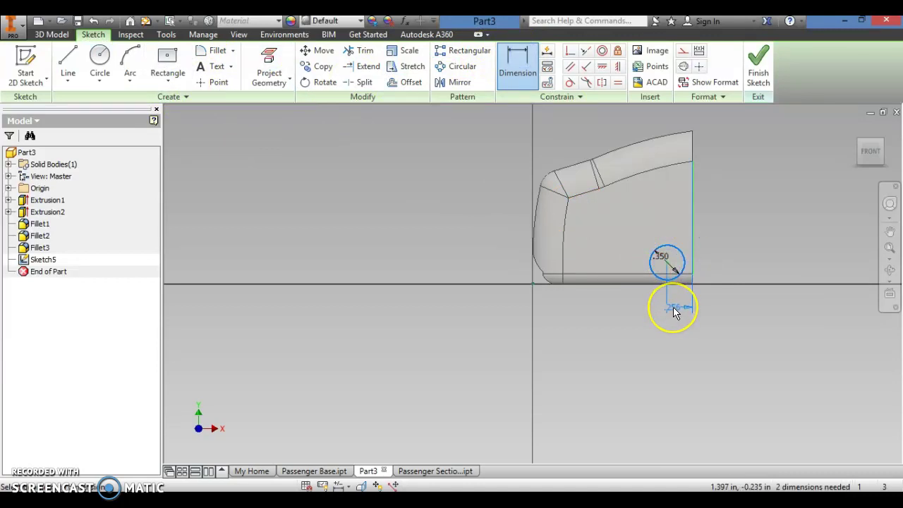
left_click(674, 311)
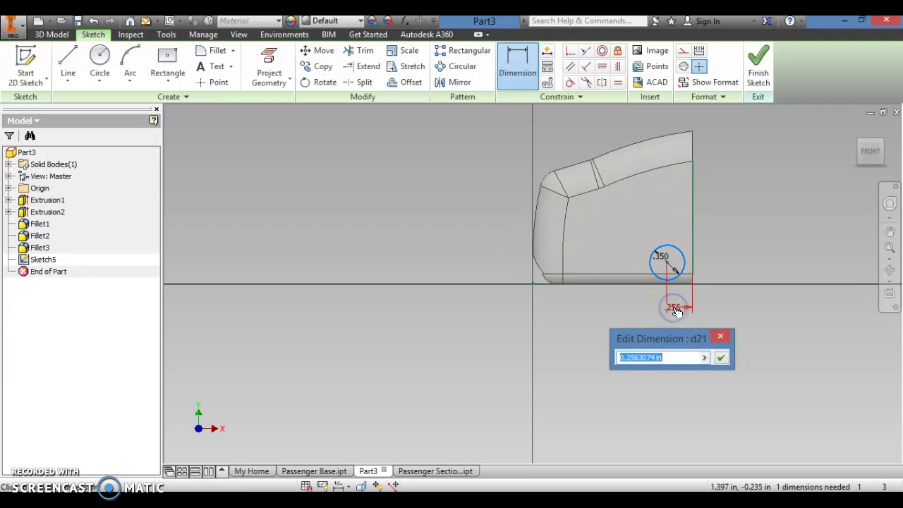
key("Return")
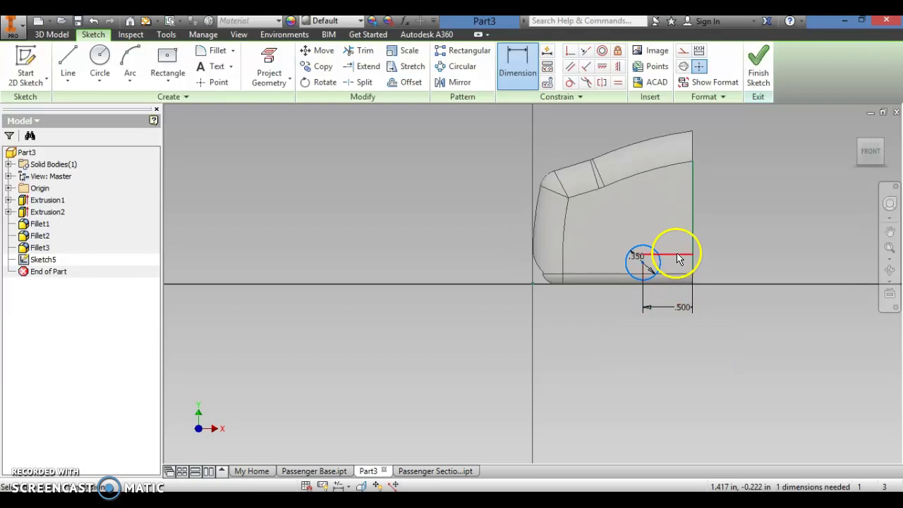
- Dimension the circle's center .3 in vertically above the block's bottom edge and finish the sketch
left_click(642, 266)
left_click(661, 285)
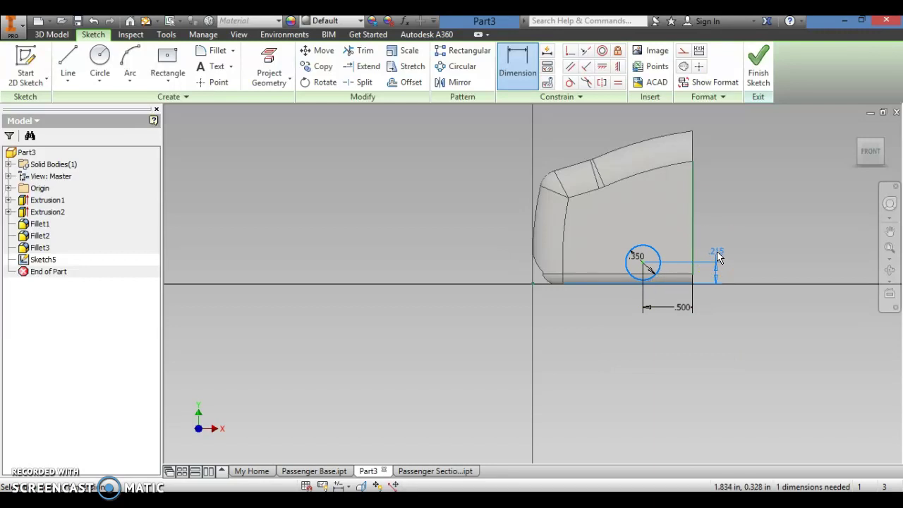
left_click(717, 254)
type(".3")
key("Return")
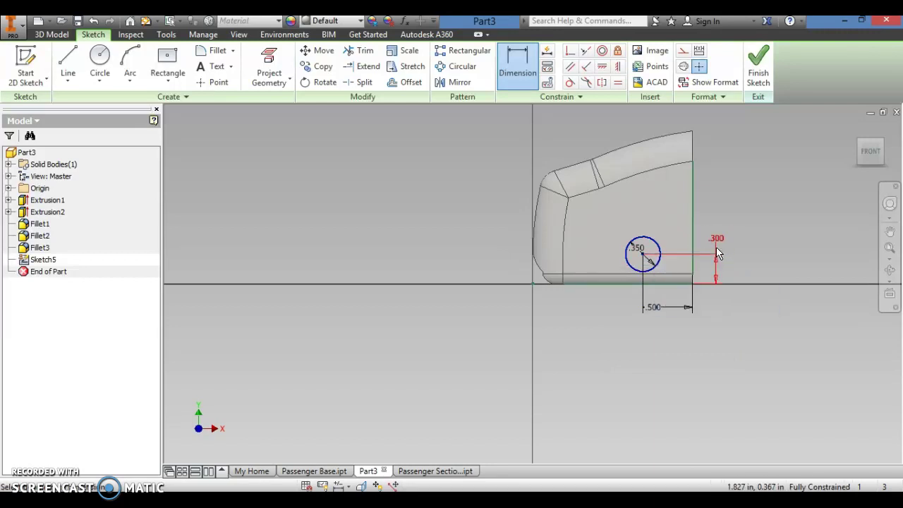
left_click(766, 68)
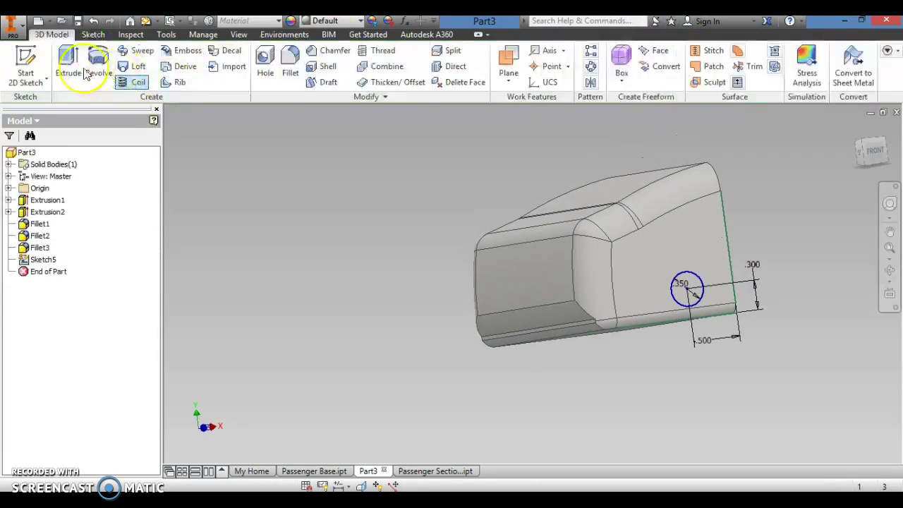
- Extrude the circle as a cut .35 in deep into the block's side face
left_click(84, 73)
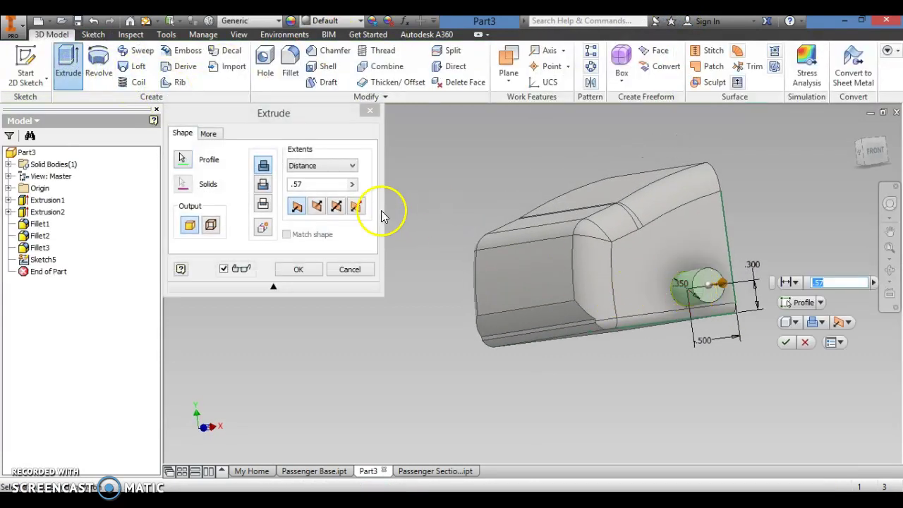
left_click(262, 184)
left_click(283, 184)
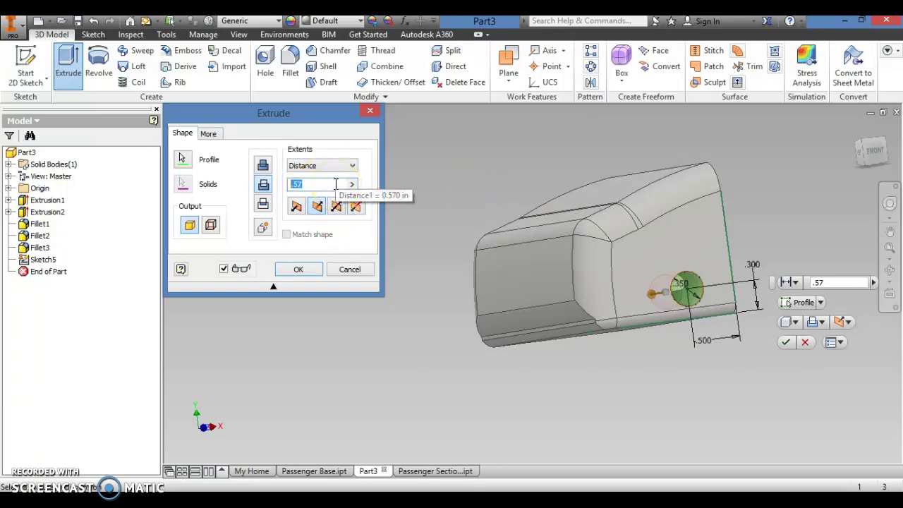
type(".3")
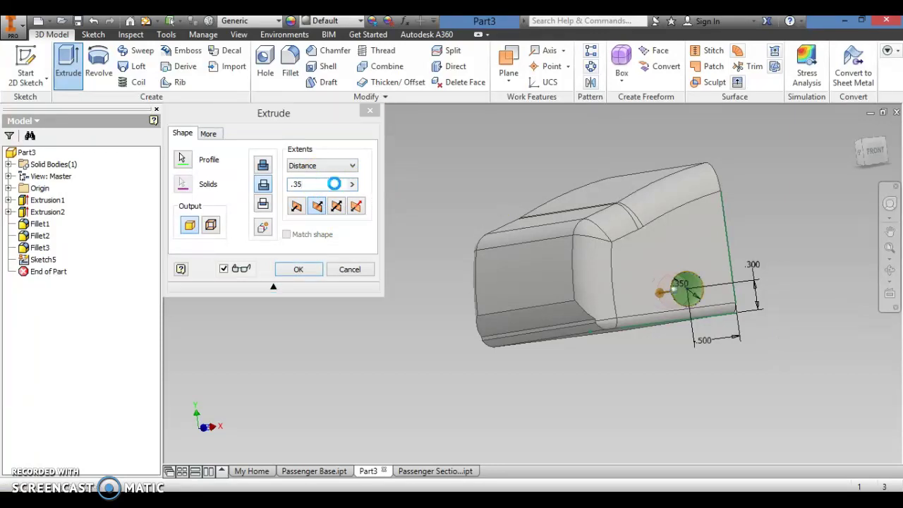
key("Return")
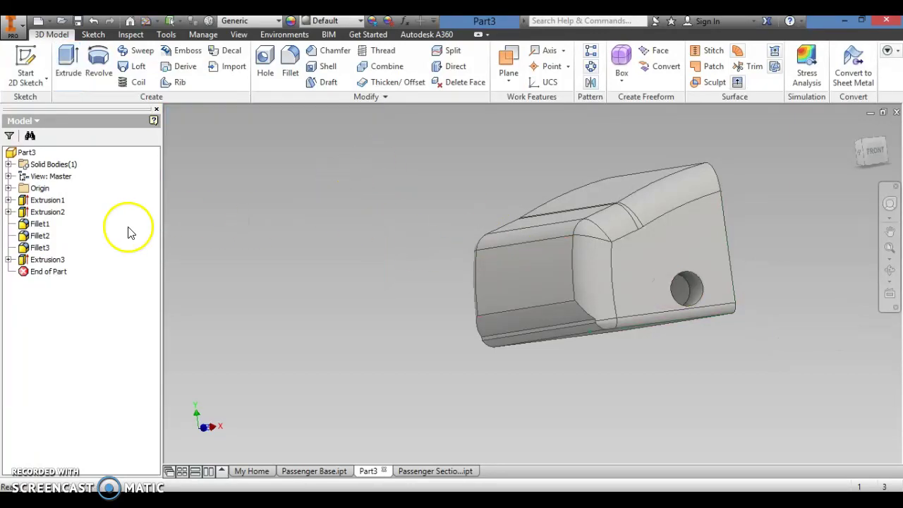
- Edit the side hole's sketch to set the circle's diameter to .29 in and finish the sketch
left_click(9, 260)
double_click(55, 271)
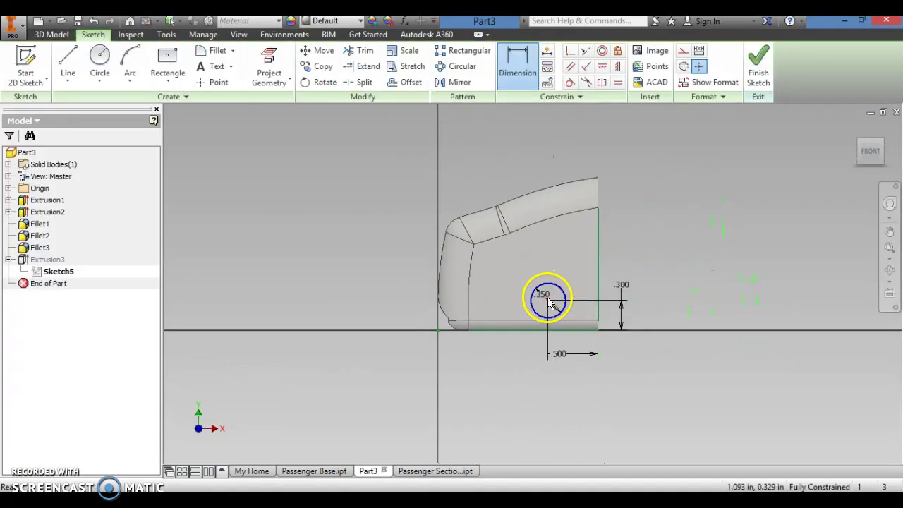
double_click(545, 297)
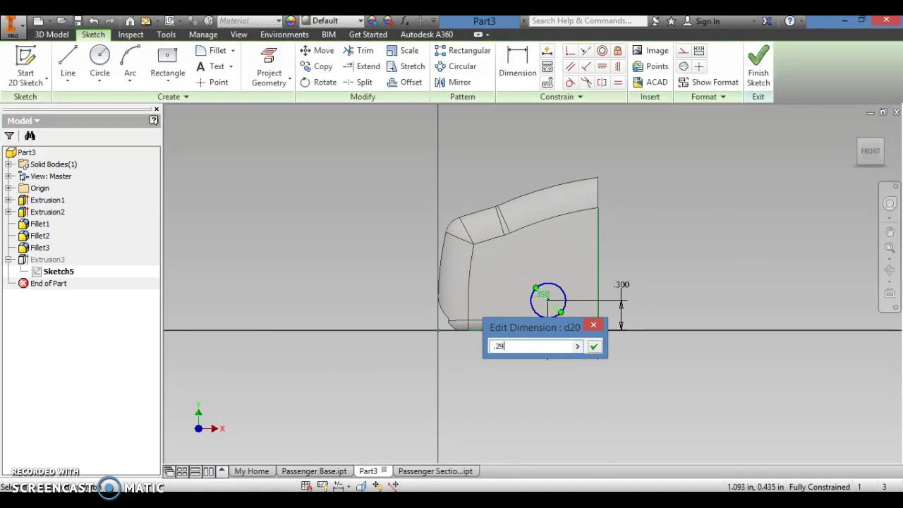
key("Return")
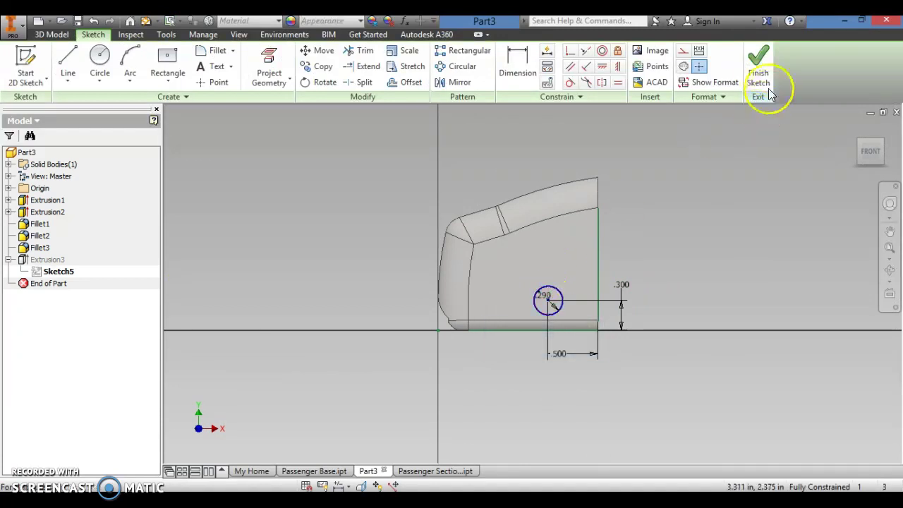
left_click(758, 67)
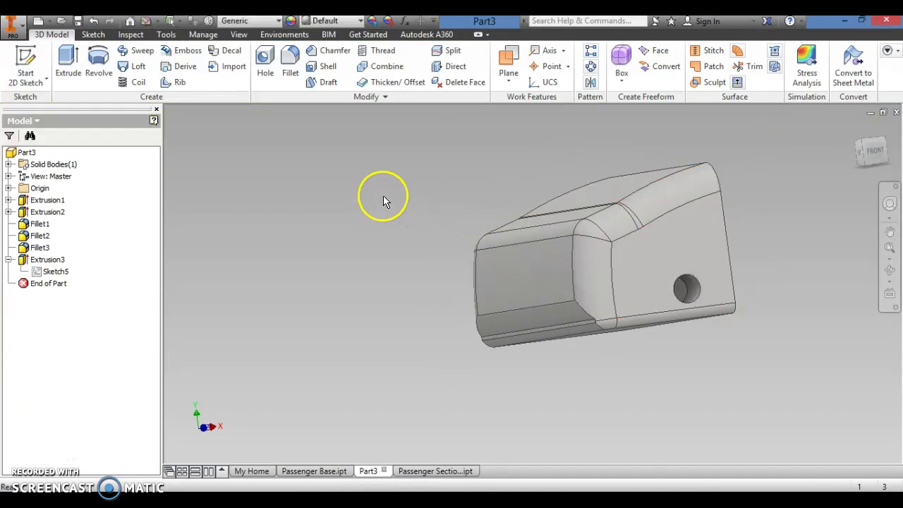
- Create a midplane work plane between the block's two opposite flat side faces
left_click(508, 78)
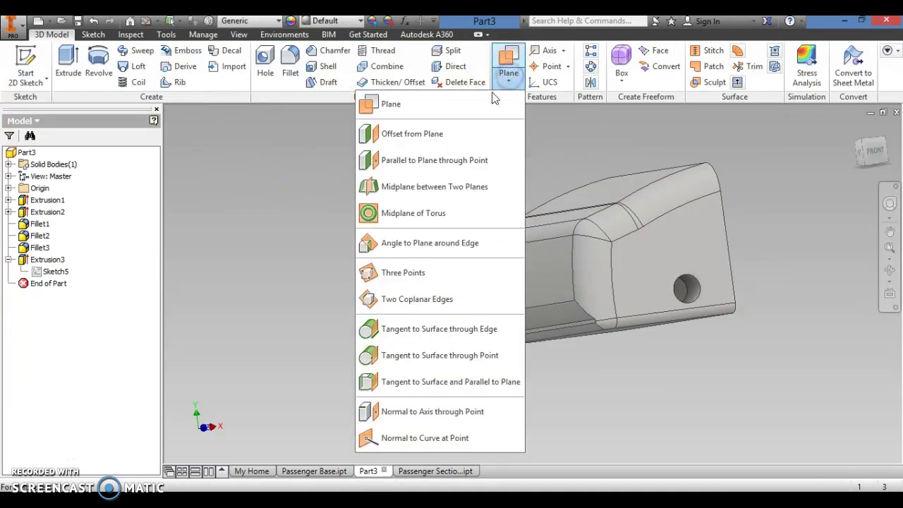
left_click(412, 105)
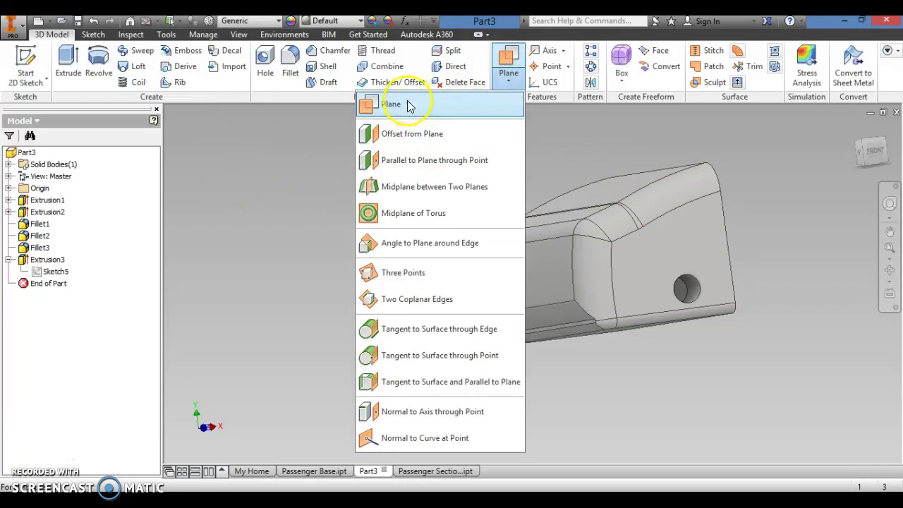
left_click(408, 163)
left_click(509, 74)
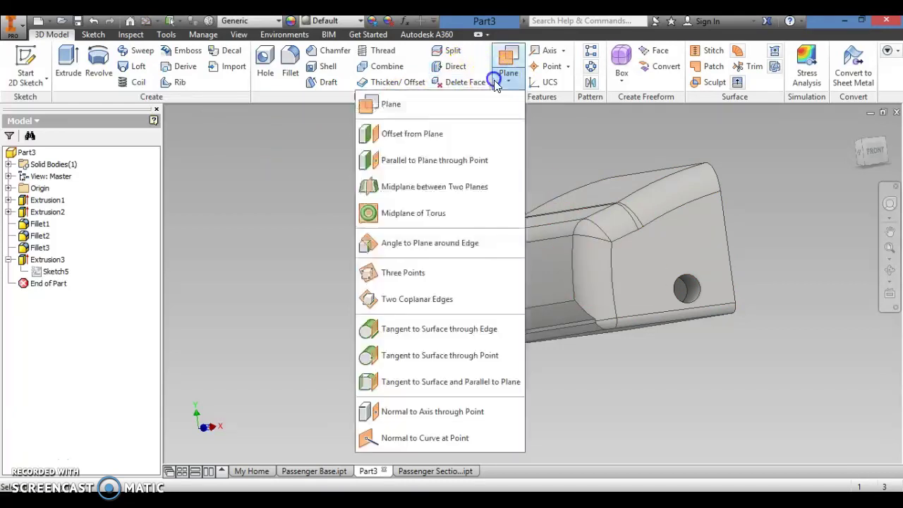
left_click(437, 187)
left_click(677, 250)
middle_click_drag(455, 247, 560, 236, "shift")
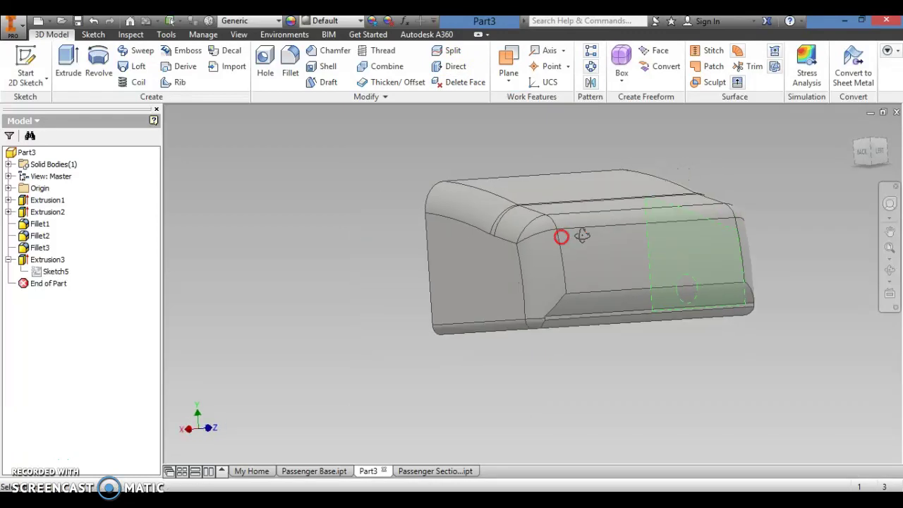
left_click(494, 256)
- Mirror the side hole across the block's midplane to the opposite side
middle_click_drag(760, 257, 625, 258, "shift")
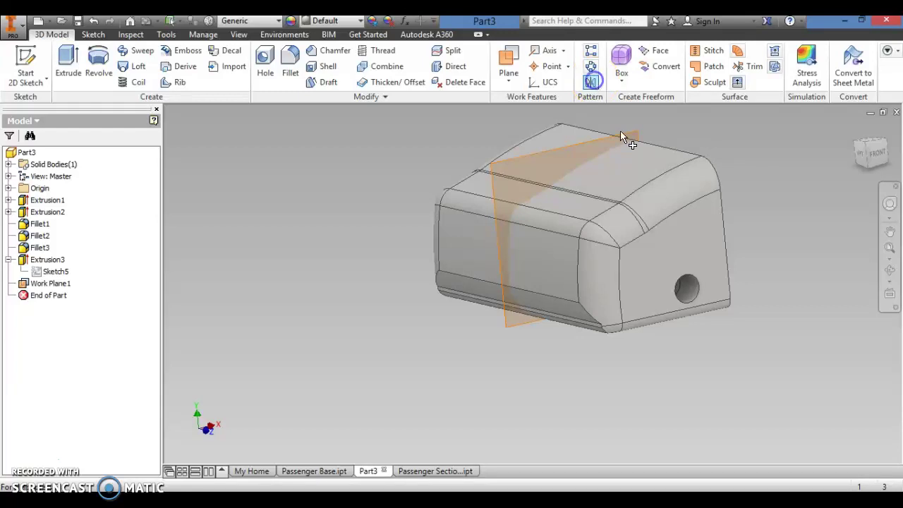
left_click(675, 282)
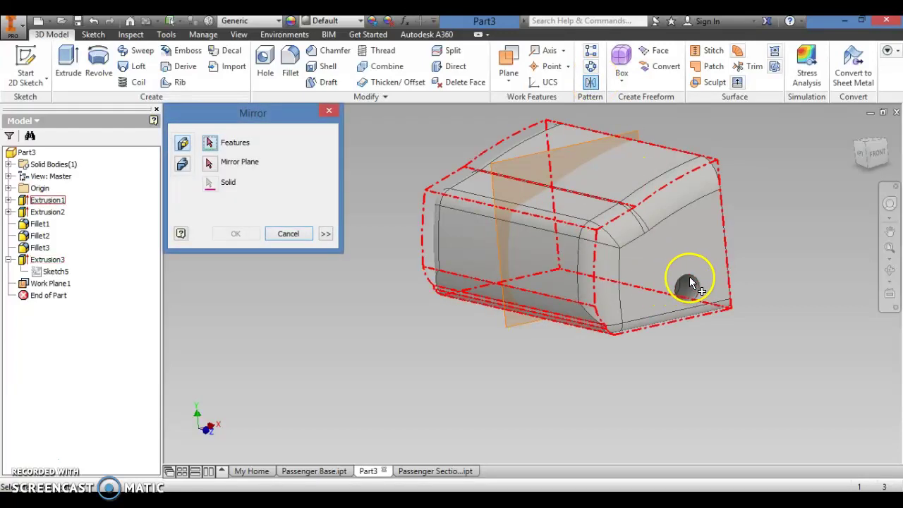
left_click(695, 284)
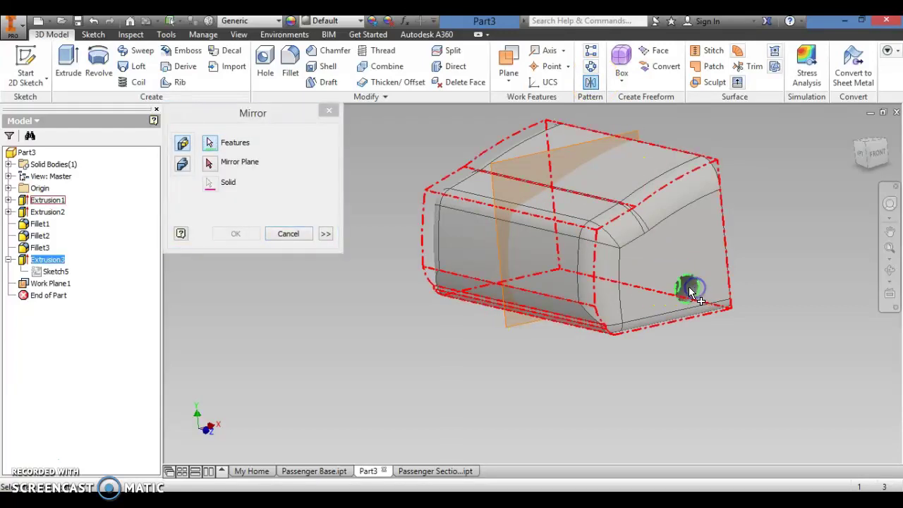
left_click(531, 156)
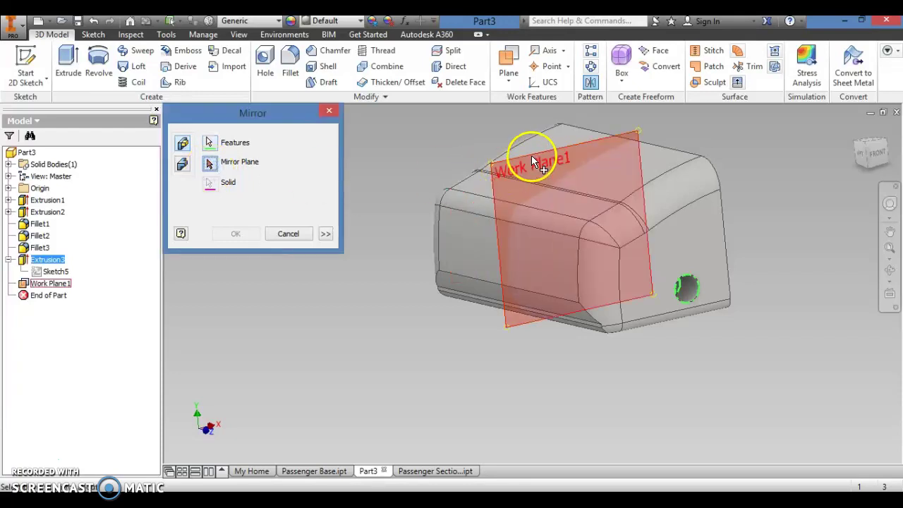
left_click(236, 233)
middle_click_drag(334, 248, 627, 254, "shift")
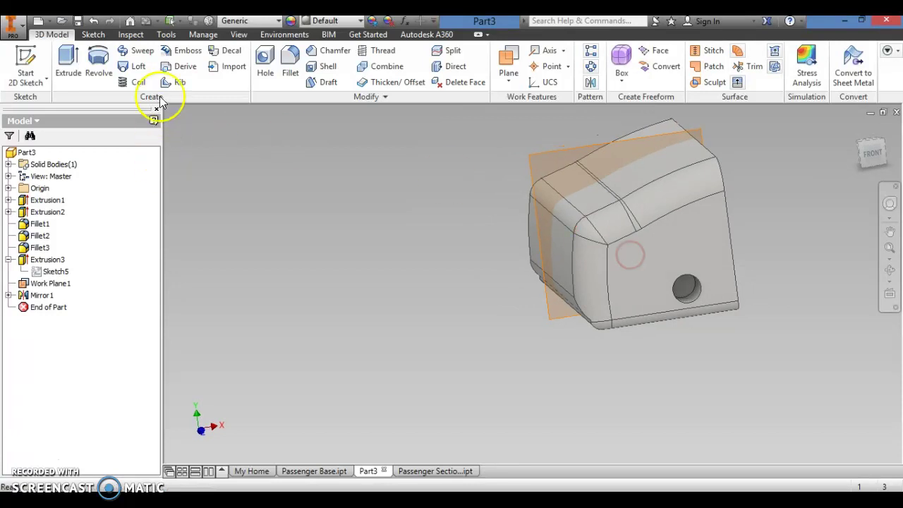
left_click(509, 62)
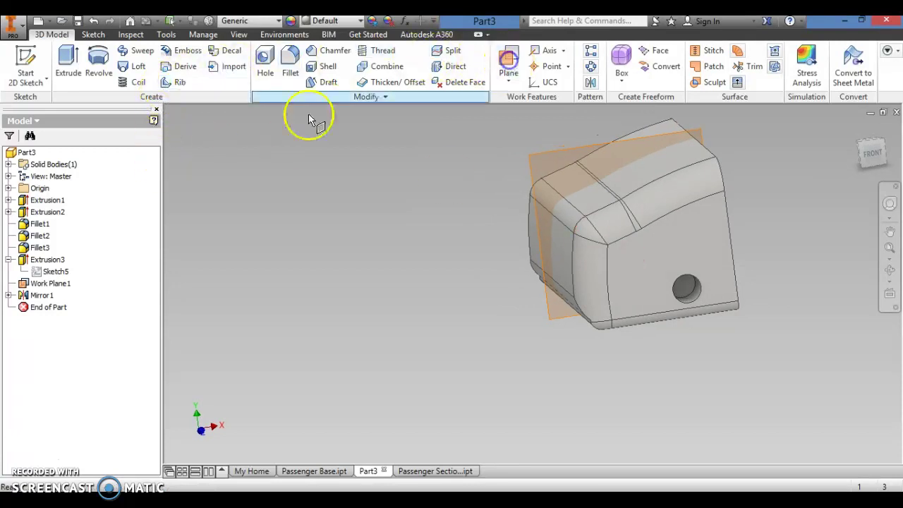
left_click(8, 189)
left_click(50, 200)
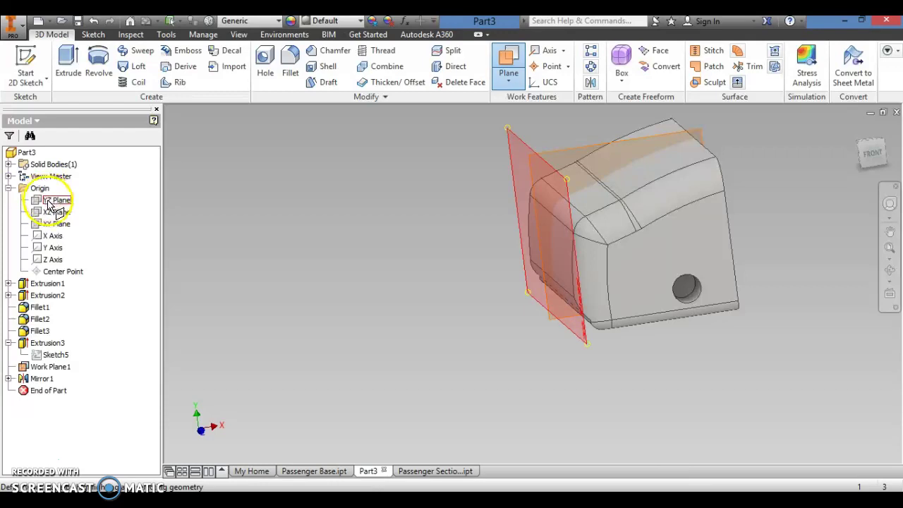
left_click(50, 202)
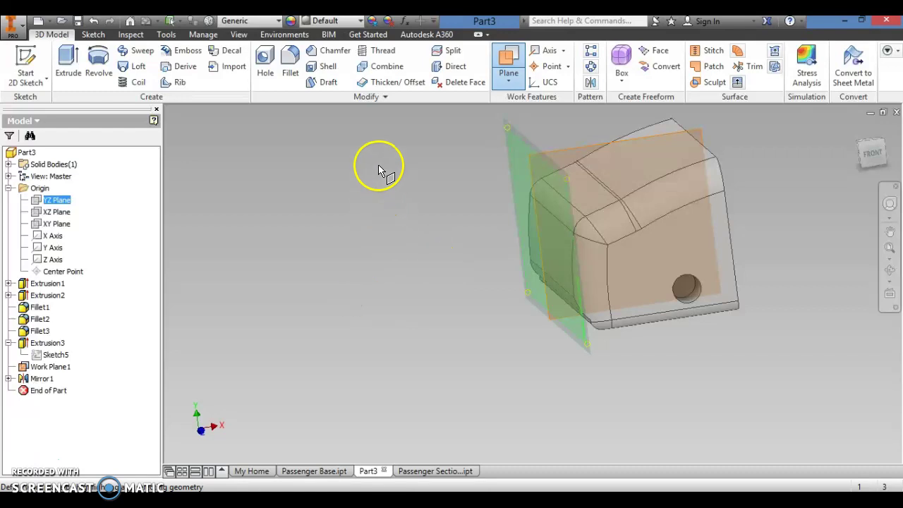
key("Escape")
key("Escape")
- Turn off the visibility of the midplane work plane
middle_click_drag(447, 234, 516, 185, "shift")
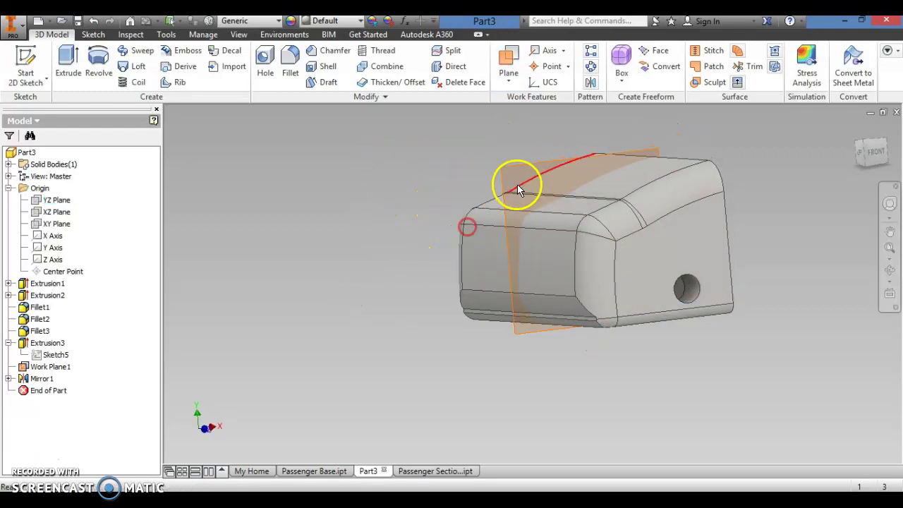
left_click(55, 366)
right_click(55, 367)
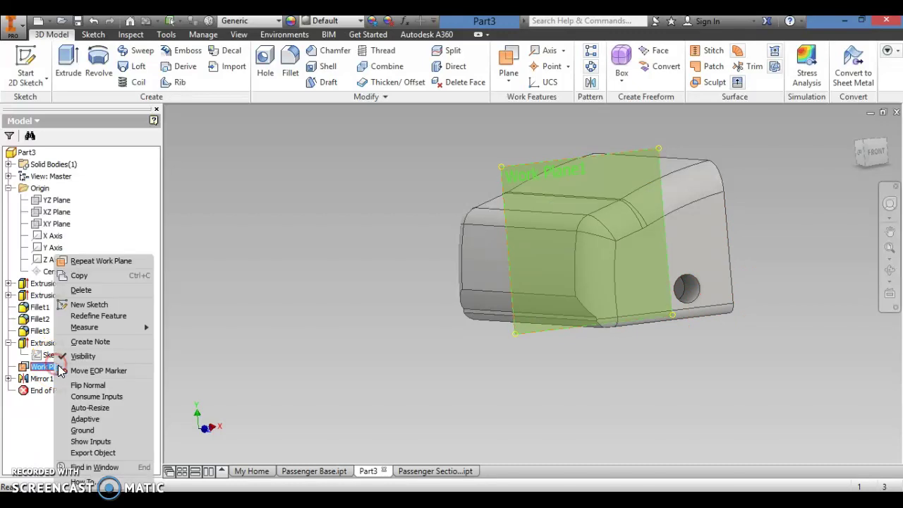
left_click(98, 355)
left_click(512, 60)
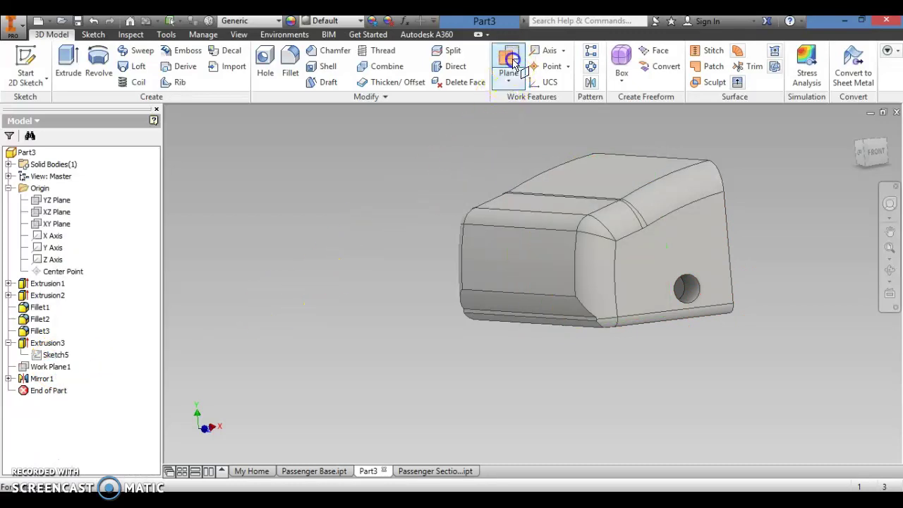
left_click(59, 202)
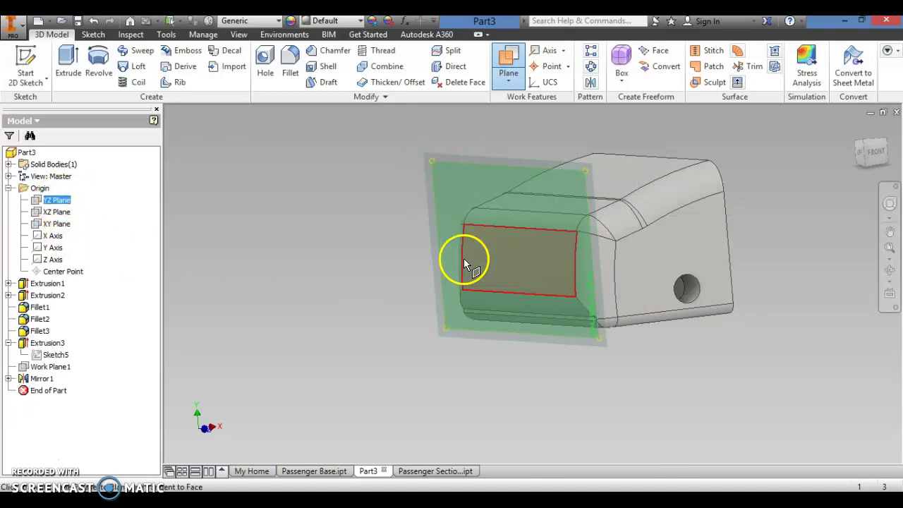
middle_click_drag(463, 296, 564, 186, "shift")
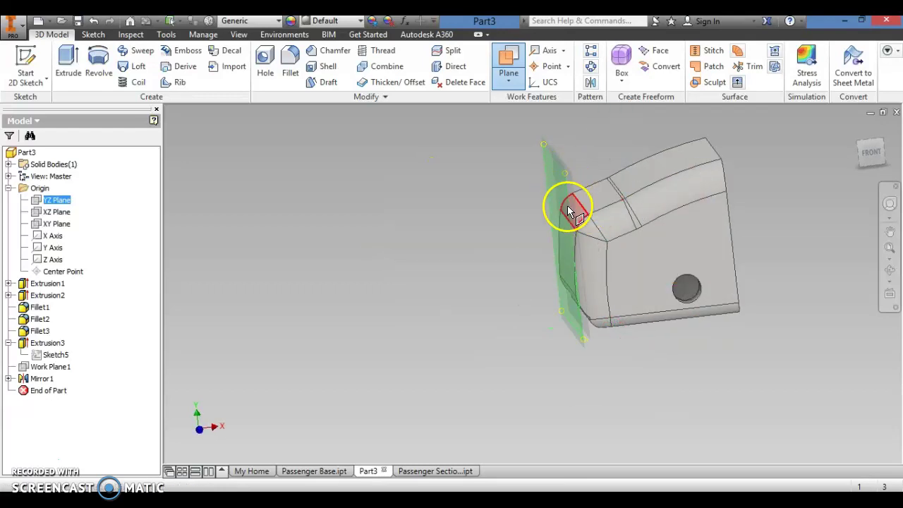
left_click(577, 292)
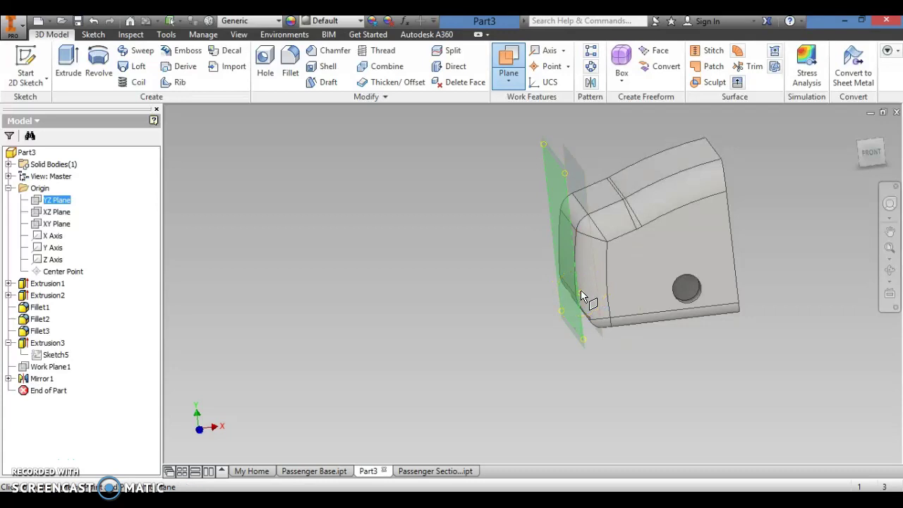
middle_click_drag(722, 262, 494, 194, "shift")
key("Escape")
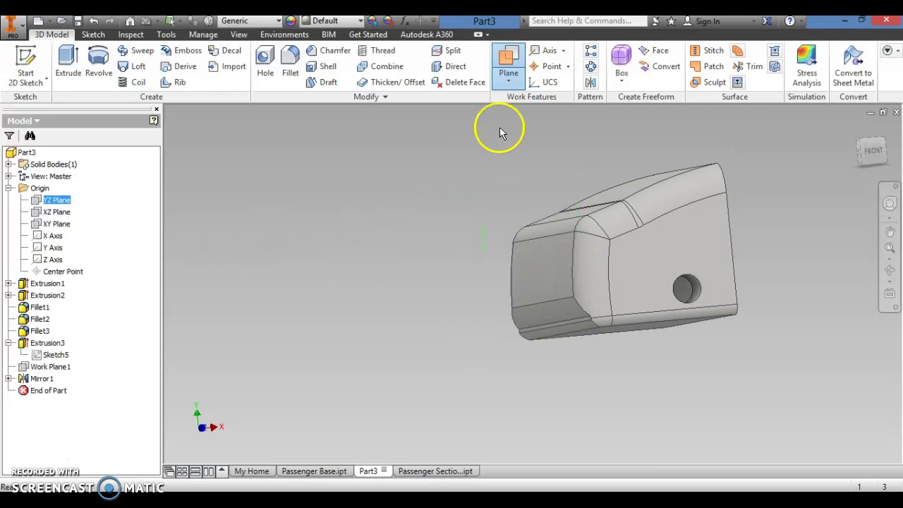
- Create a work plane offset -1.60 in from the block's open, hollow end face
left_click(507, 79)
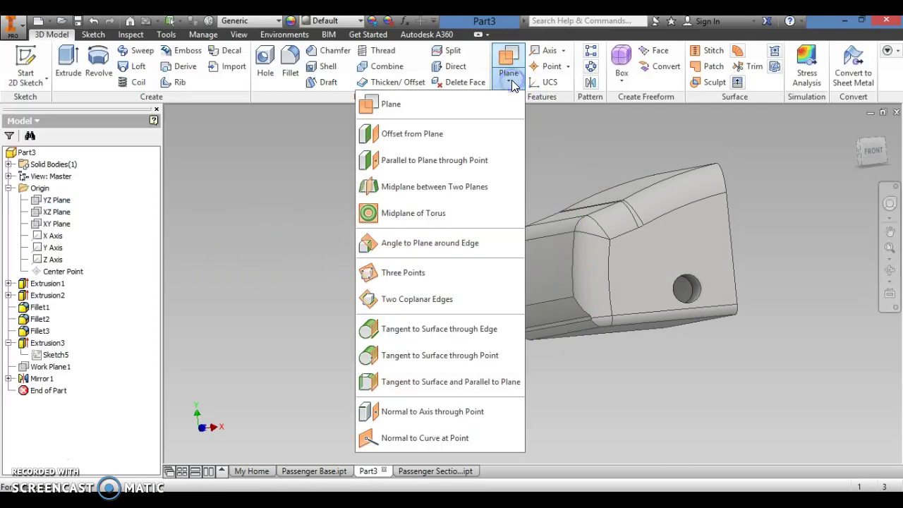
left_click(444, 137)
middle_click_drag(657, 304, 749, 184, "shift")
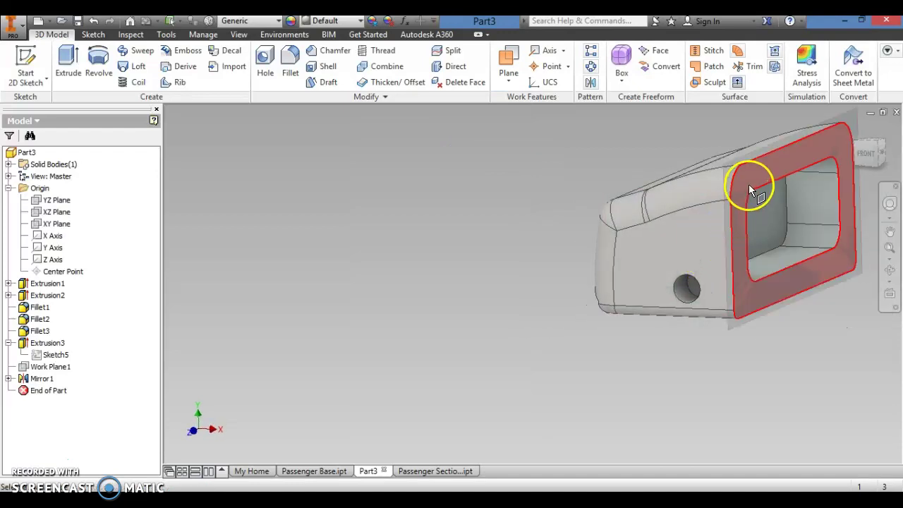
left_click(748, 184)
mouse_move(618, 311)
middle_mouse_down("shift")
mouse_move(645, 306)
mouse_move(628, 309)
middle_mouse_up("shift")
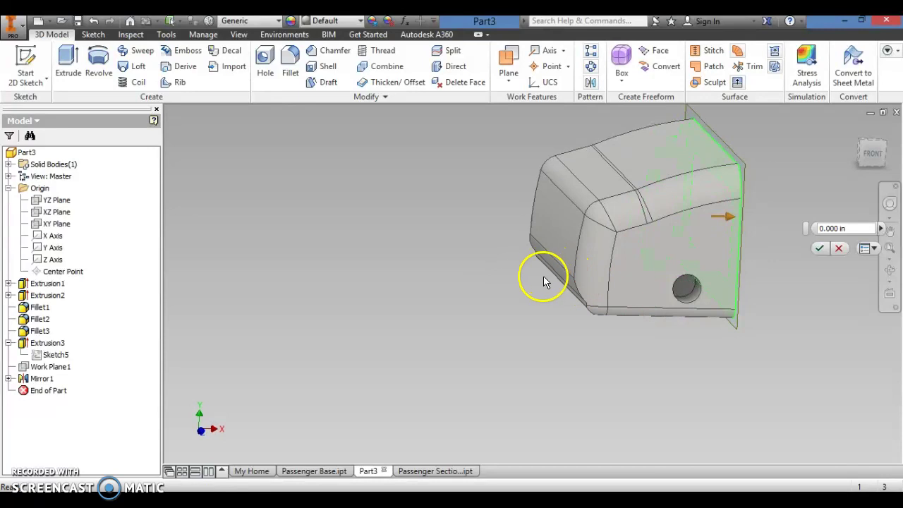
left_click_drag(855, 229, 795, 225)
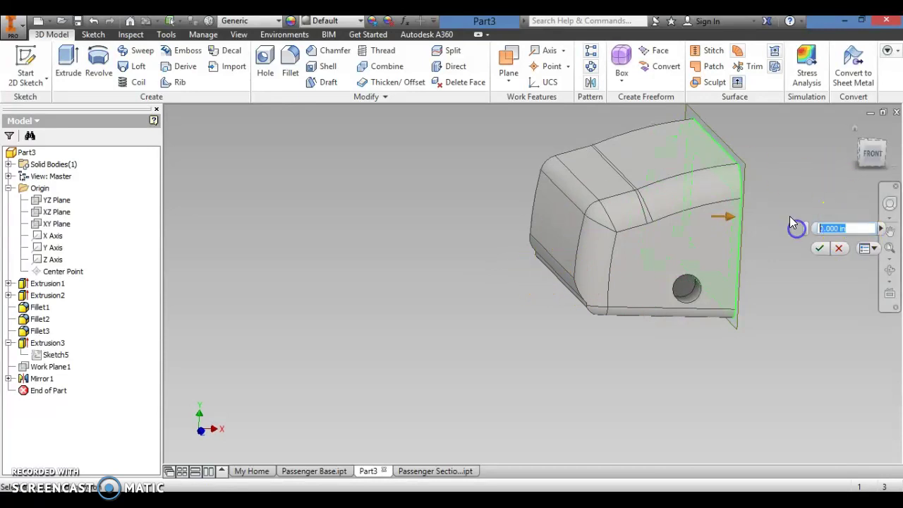
type("1.60")
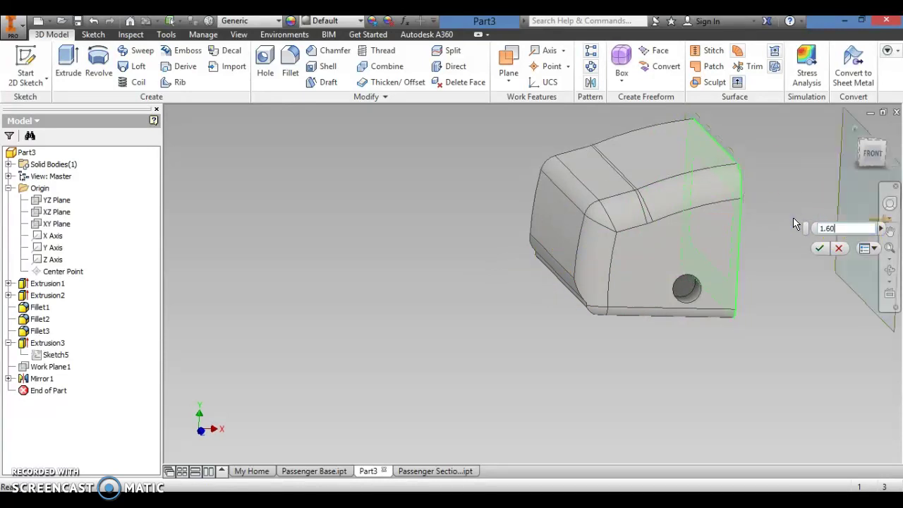
left_click(848, 228)
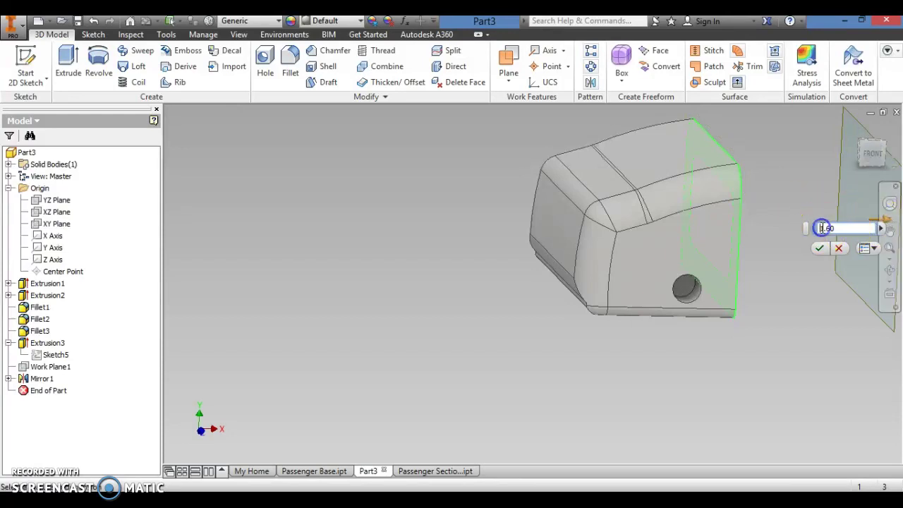
type("-")
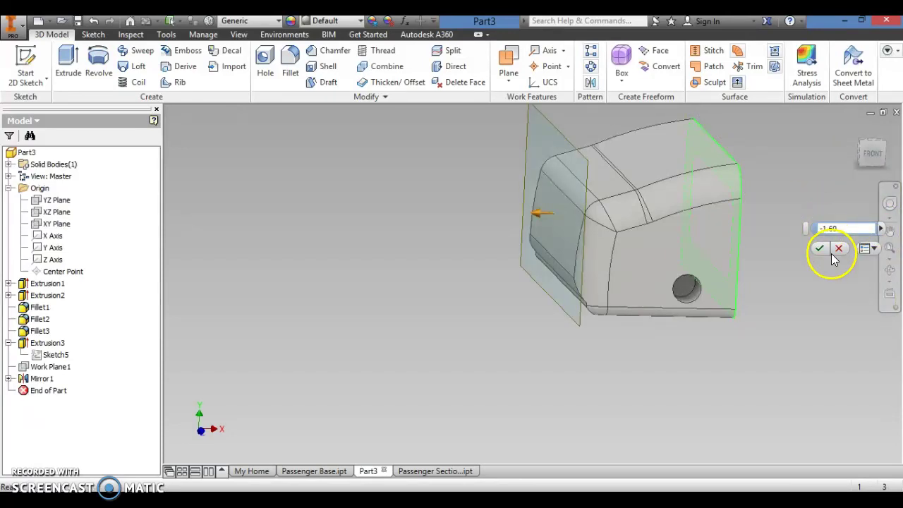
left_click(820, 246)
mouse_move(828, 240)
middle_mouse_down("shift")
mouse_move(807, 232)
mouse_move(821, 221)
mouse_move(823, 233)
middle_mouse_up("shift")
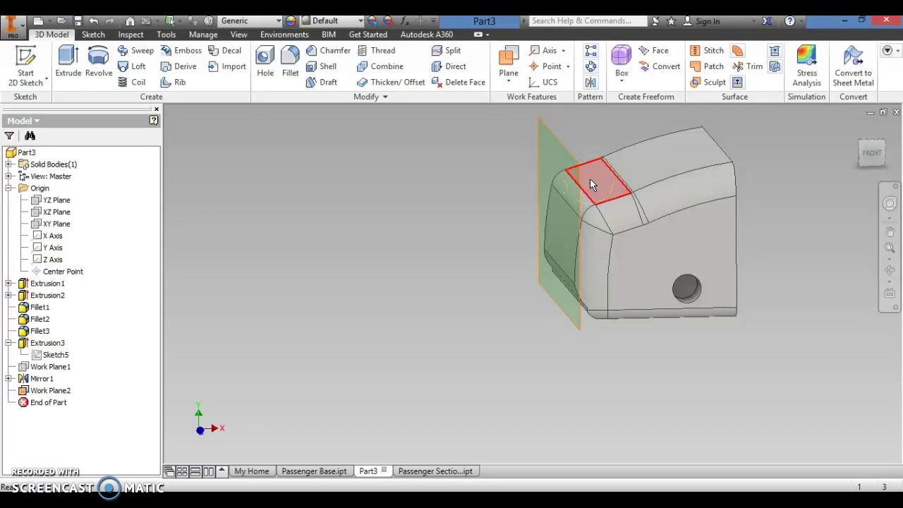
- Edit the offset work plane to set its distance from the open end face to -.60 in
mouse_move(591, 185)
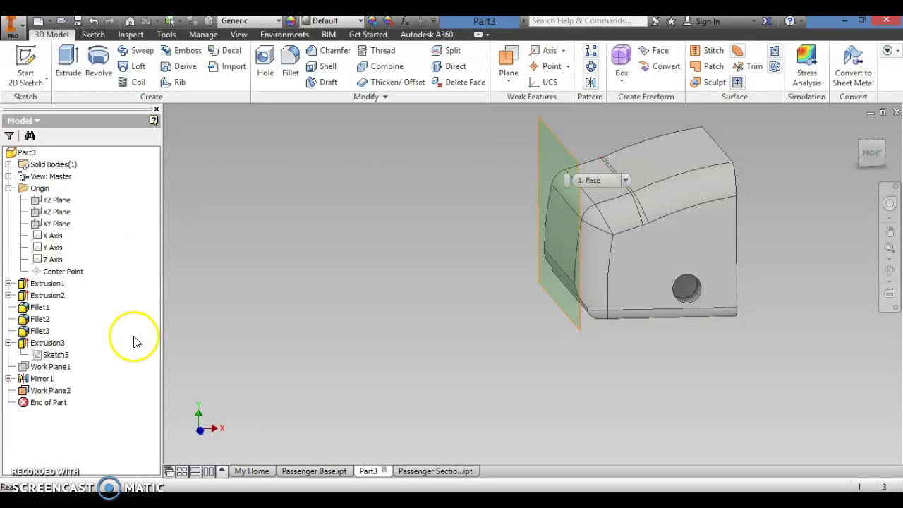
double_click(46, 390)
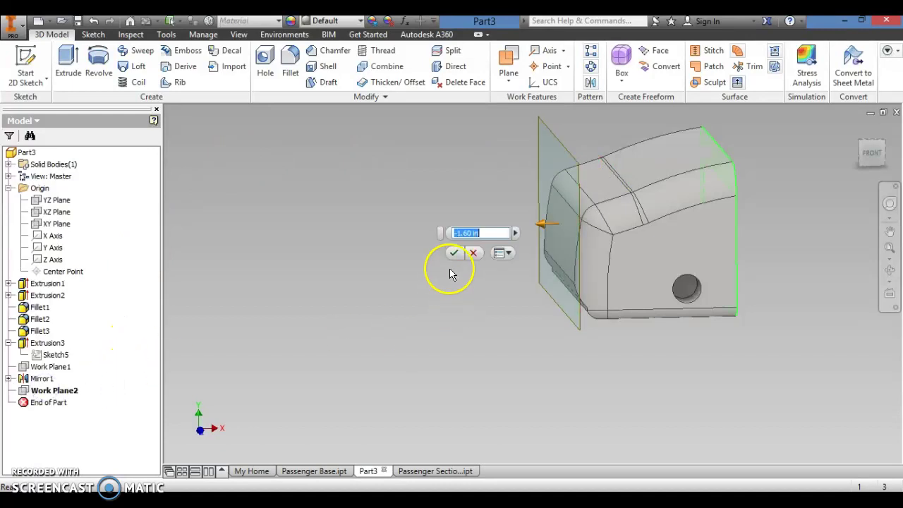
left_click(465, 233)
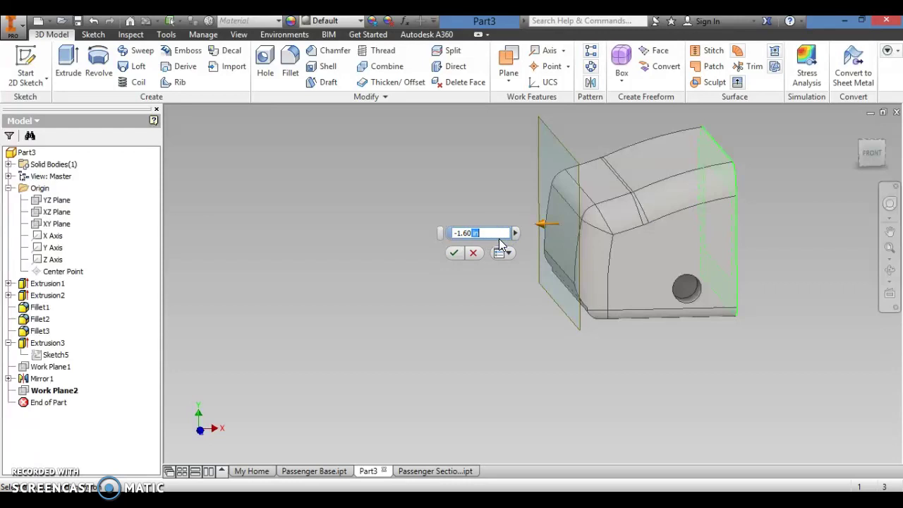
type("-")
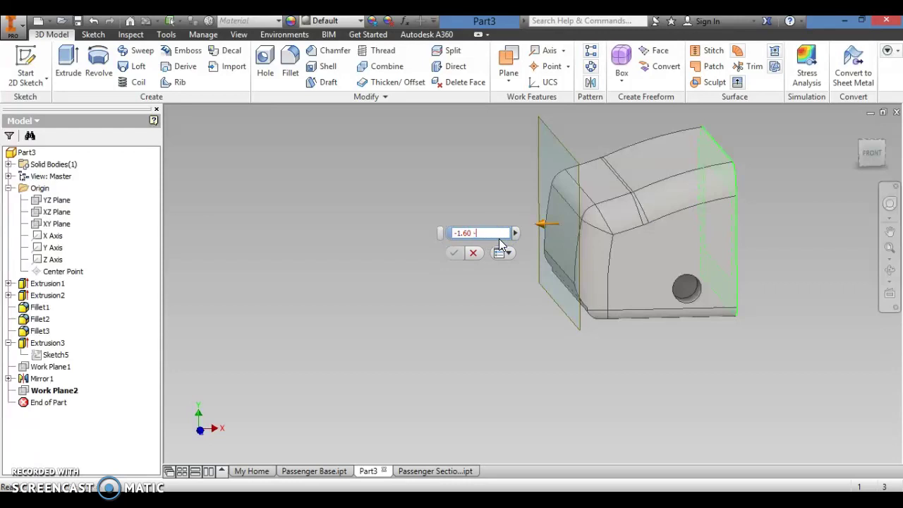
key("BackSpace")
key("BackSpace")
key("BackSpace")
key("BackSpace")
key("BackSpace")
key("BackSpace")
key("BackSpace")
type("-.60")
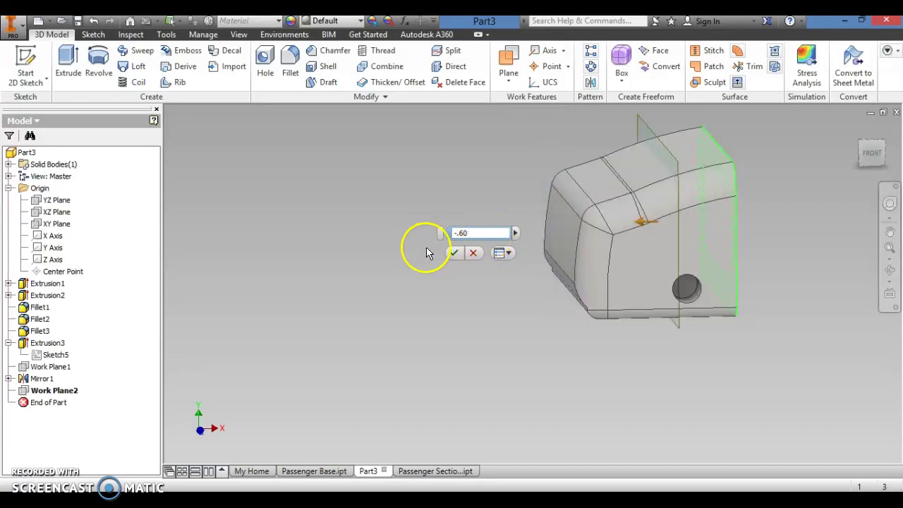
left_click(454, 253)
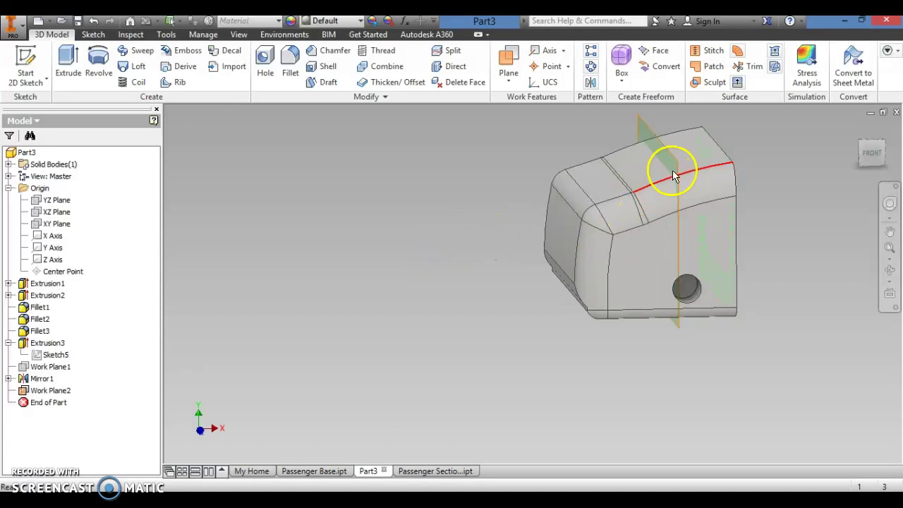